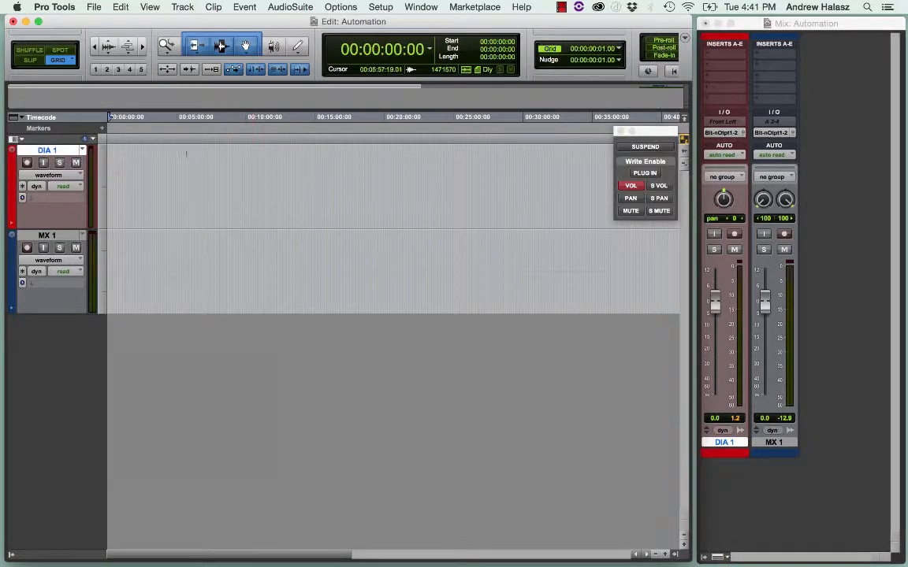
Show the volume automation on the DIA 1 track and slightly adjust its fader.
click(75, 176)
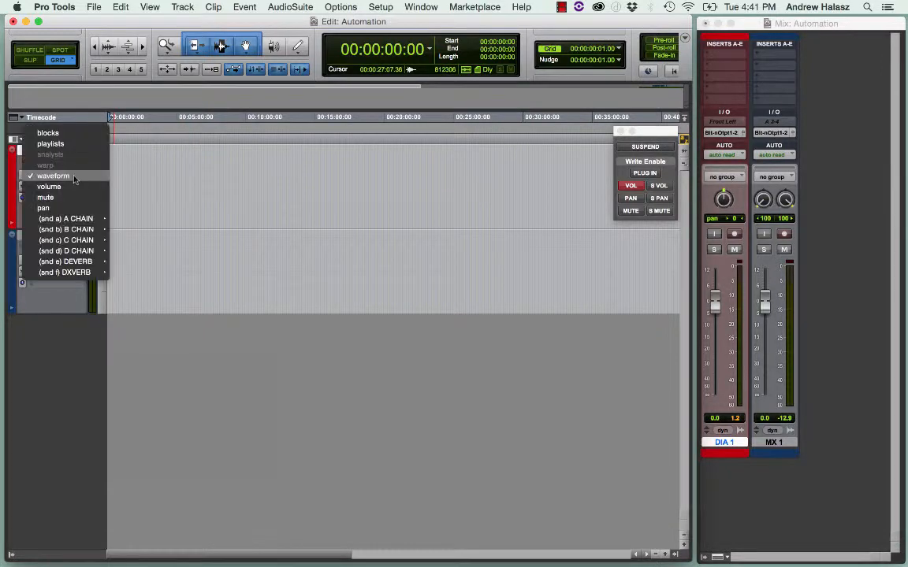
click(75, 186)
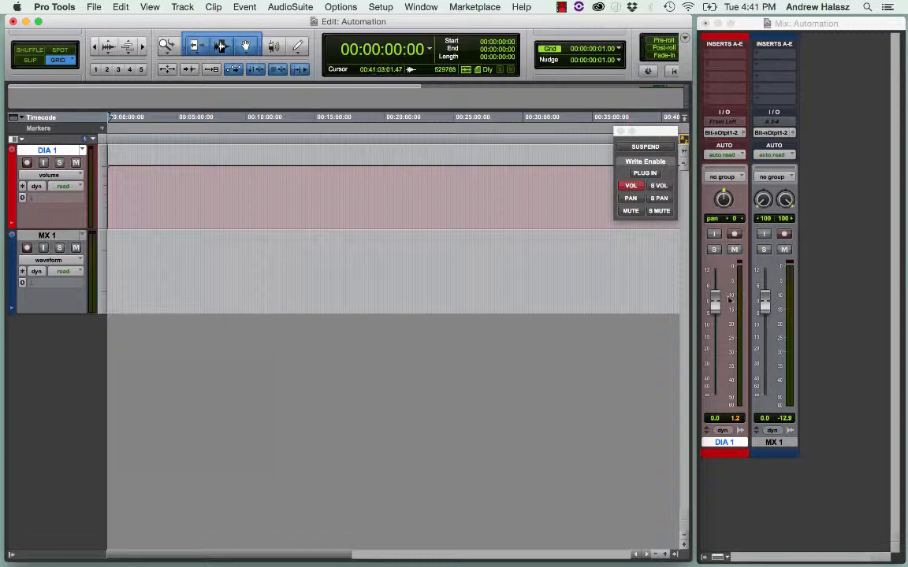
mouse_move(715, 302)
mouse_down()
mouse_move(716, 380)
mouse_move(714, 299)
mouse_up()
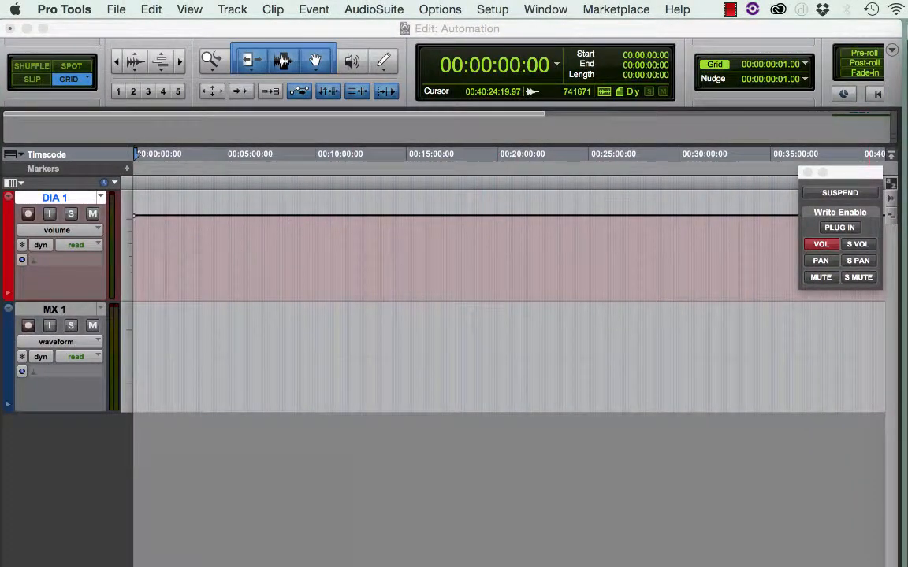
Try lowering the volume breakpoint at the start of DIA 1, and undo the change.
drag(135, 214, 135, 264)
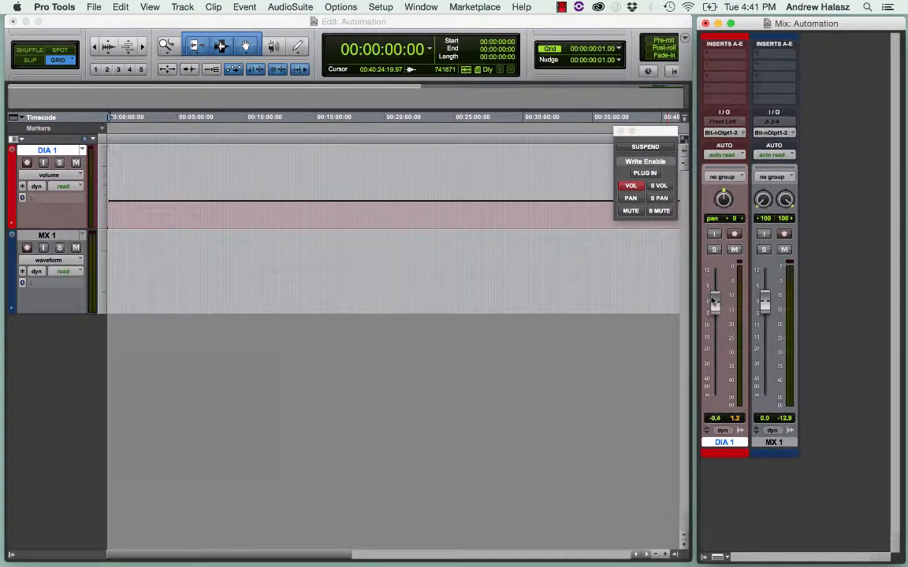
key(super+z)
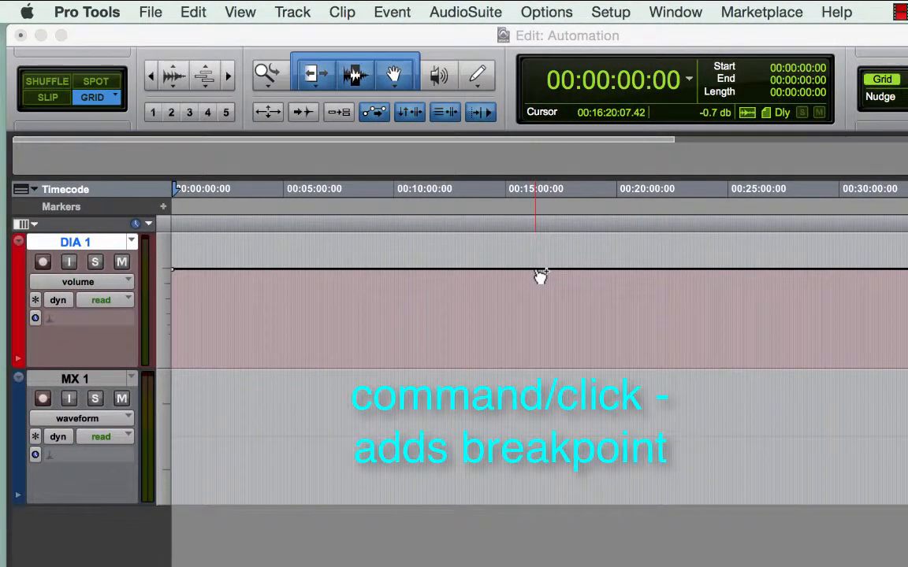
Add a second volume breakpoint on DIA 1 at about 00:16:20 and test a lowered fader of about -35.6 dB in playback.
super+click(535, 271)
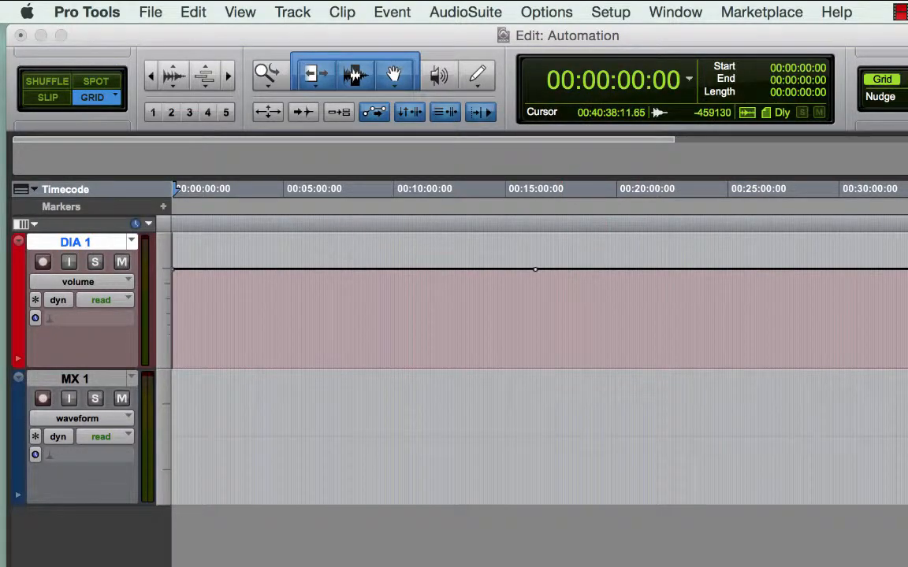
key(space)
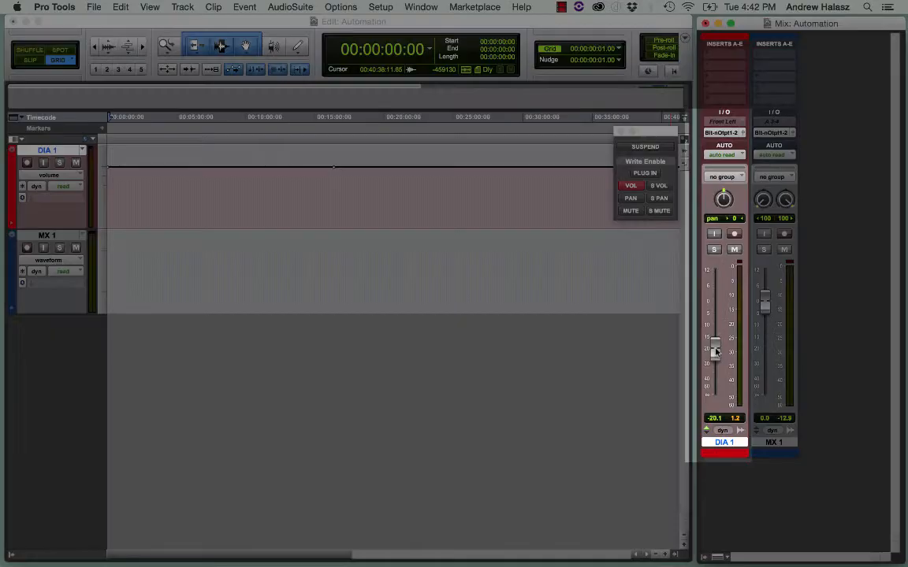
drag(710, 349, 713, 376)
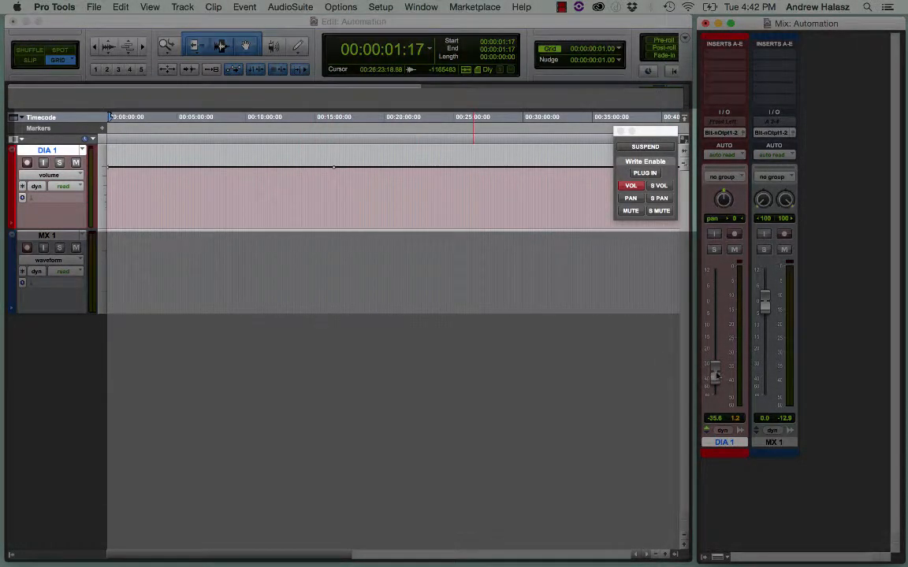
key(space)
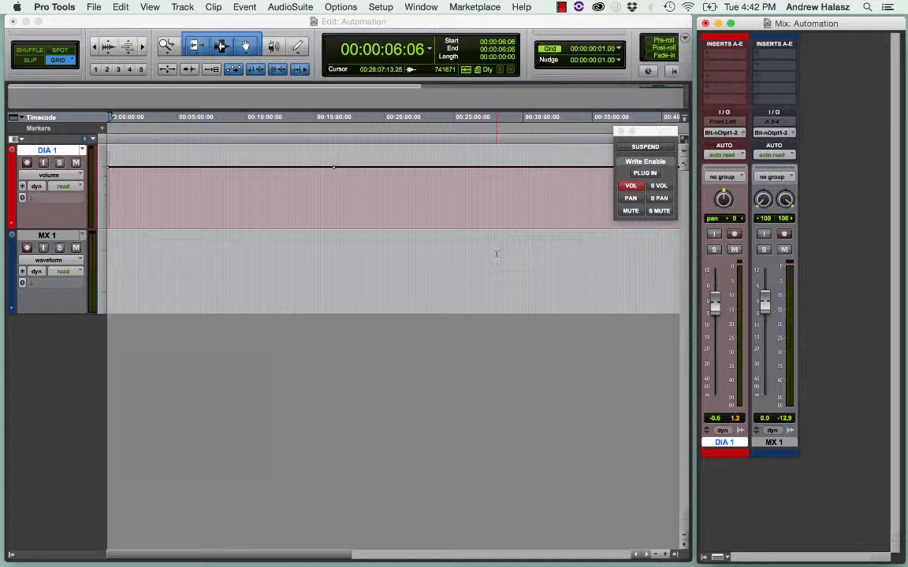
Place the playhead at 00:15:33:21 and raise the DIA 1 fader to about +0.9 dB.
click(323, 169)
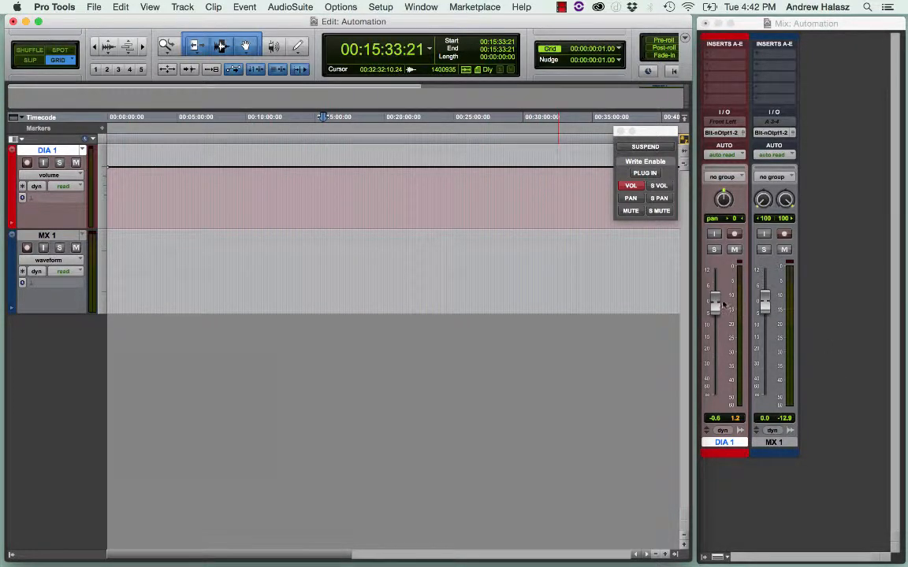
mouse_move(719, 304)
mouse_down()
mouse_move(714, 345)
mouse_move(709, 282)
mouse_move(712, 300)
mouse_up()
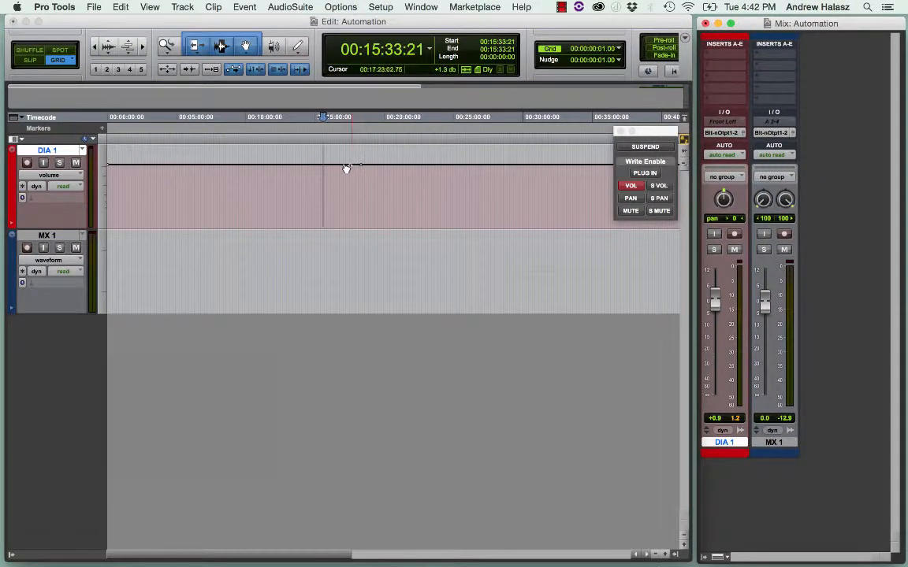
Create a V-shaped volume dip on DIA 1 just after 00:15:33:21 using three breakpoints.
click(325, 166)
click(360, 166)
drag(341, 165, 341, 207)
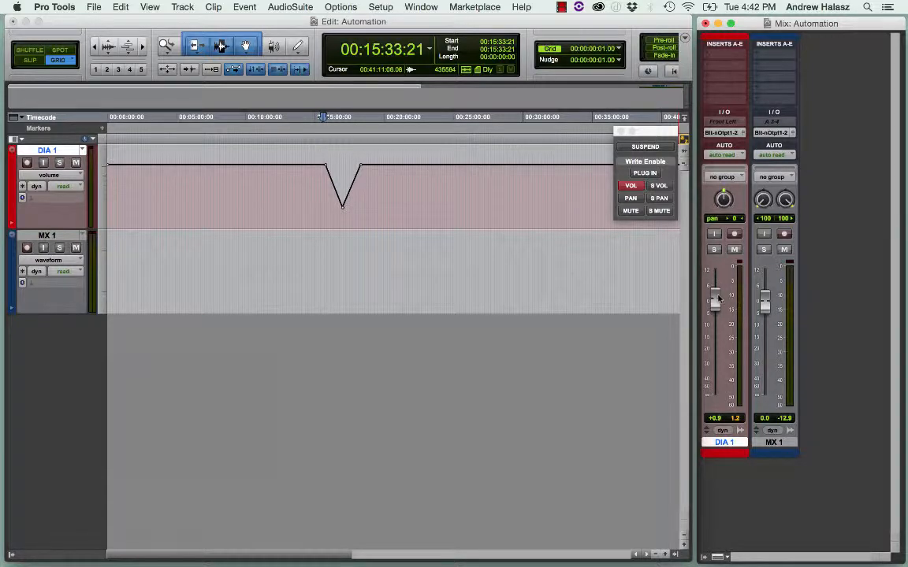
Lower the DIA 1 fader to about -24.3 dB and play into the volume dip to check the fader's movement.
drag(714, 298, 715, 356)
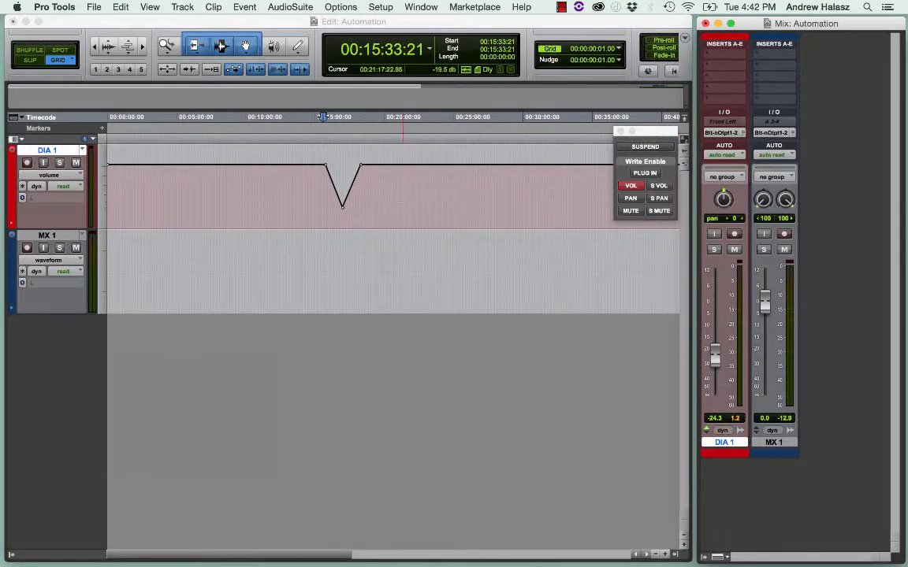
key(space)
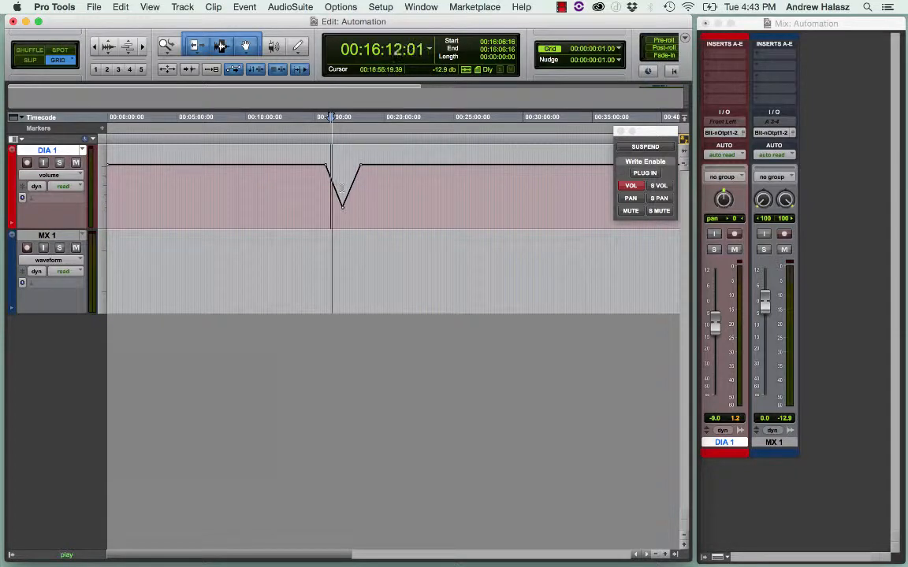
key(space)
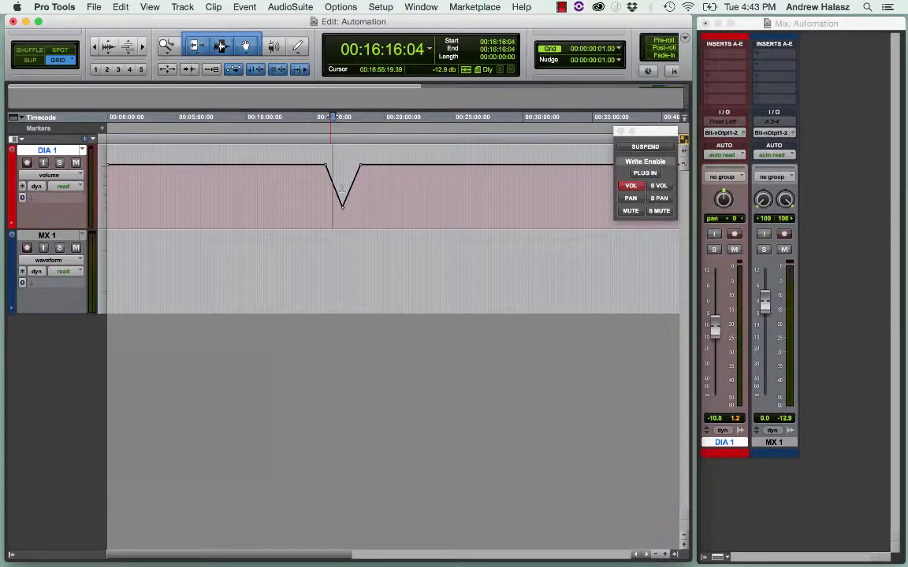
click(66, 177)
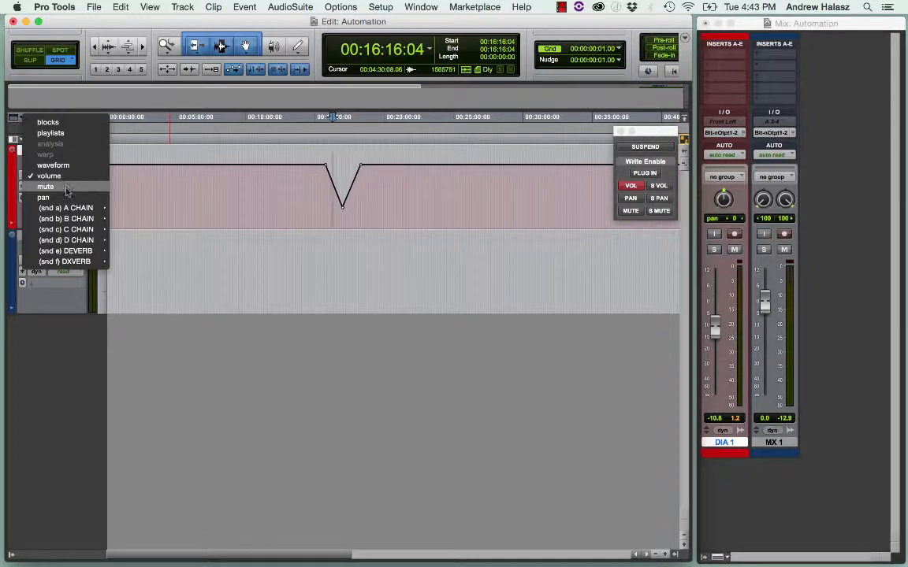
click(144, 192)
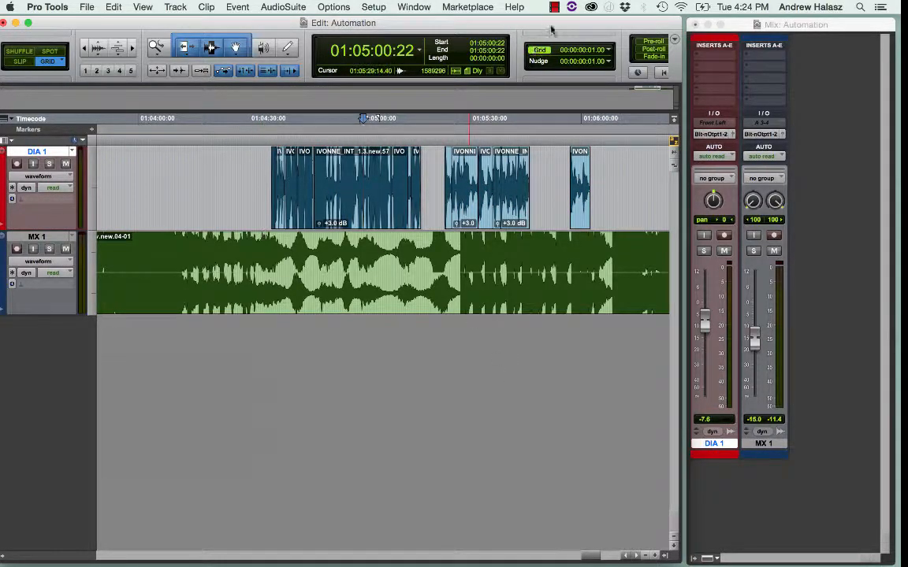
Reposition the Edit and Mix windows so they sit directly beneath the menu bar.
mouse_move(551, 25)
mouse_down()
mouse_move(556, 56)
mouse_move(554, 13)
mouse_up()
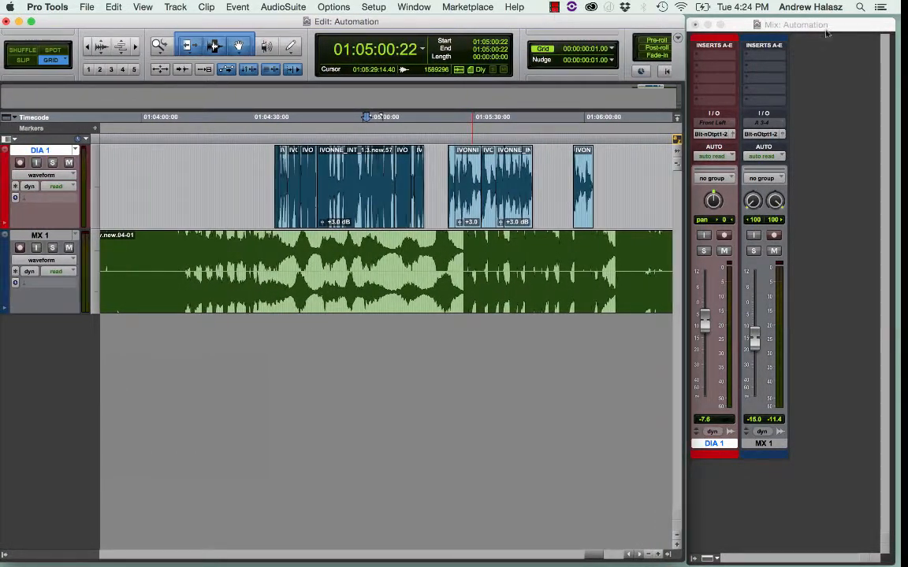
drag(837, 24, 842, 22)
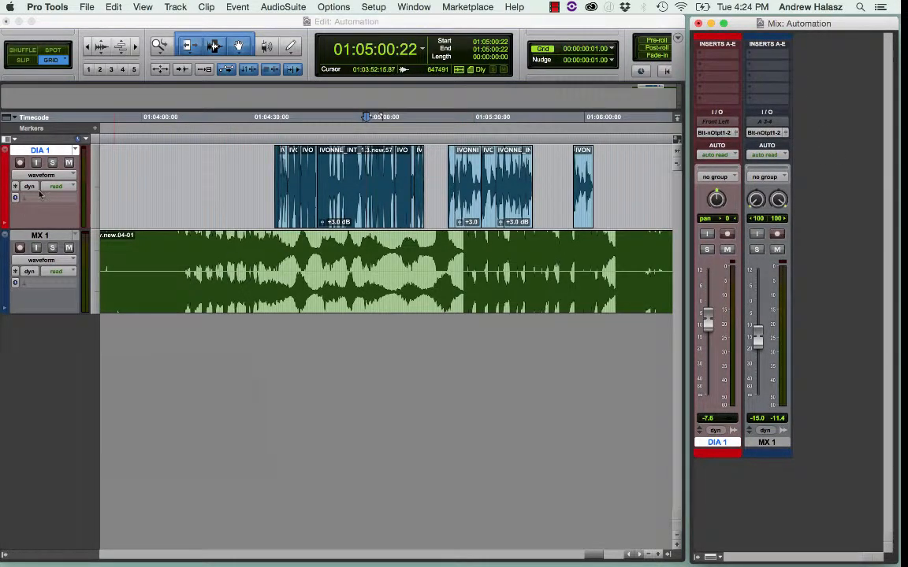
click(54, 235)
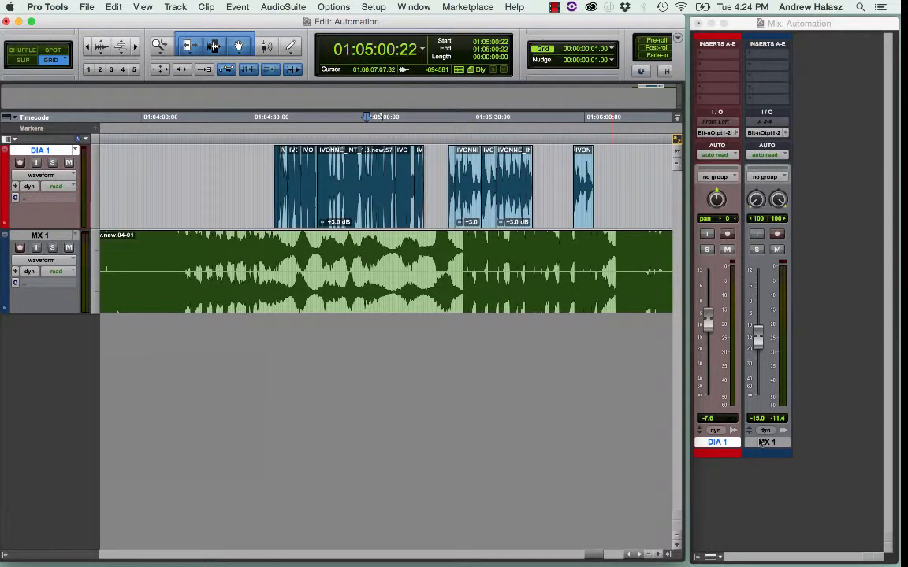
Show the Automation window and place it over the end of the DIA 1 track, beside the Mix window.
click(413, 7)
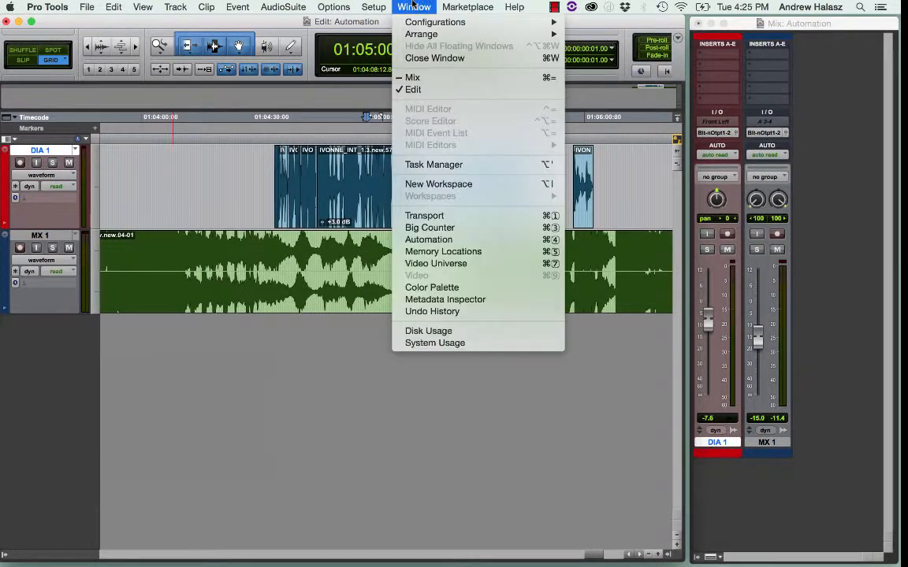
click(484, 243)
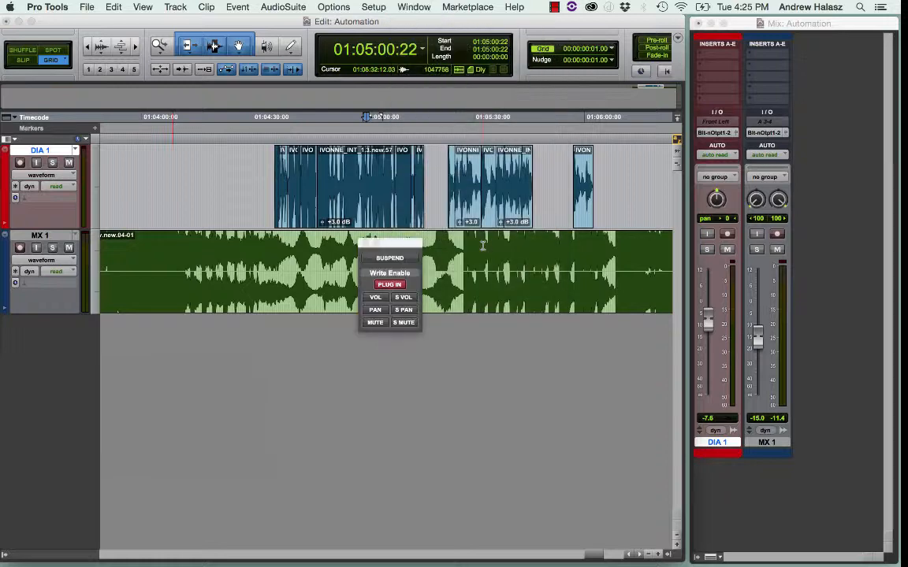
click(421, 7)
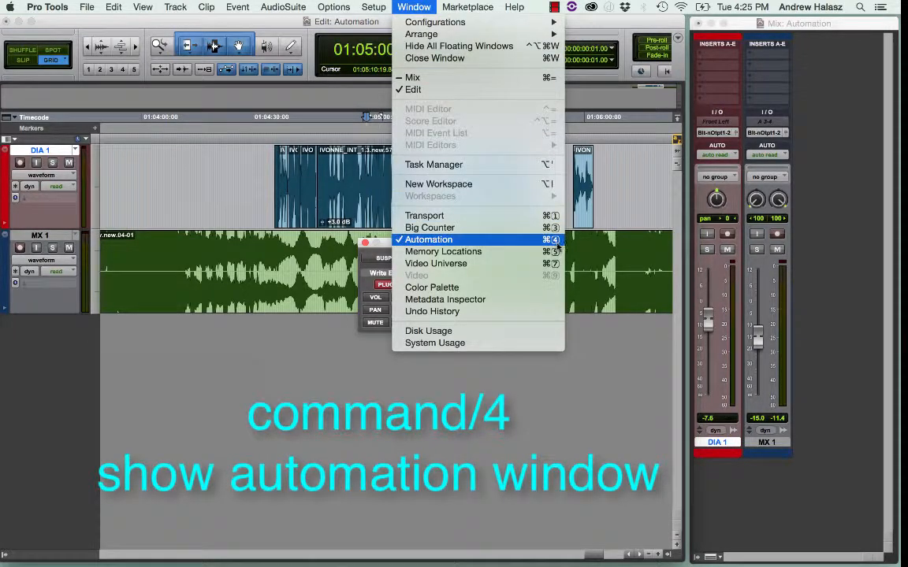
click(223, 190)
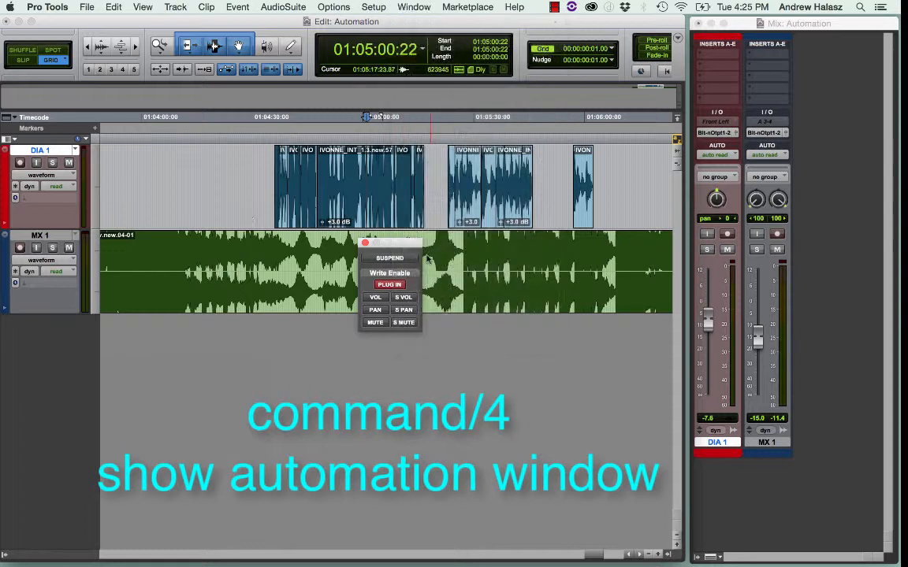
drag(397, 243, 645, 120)
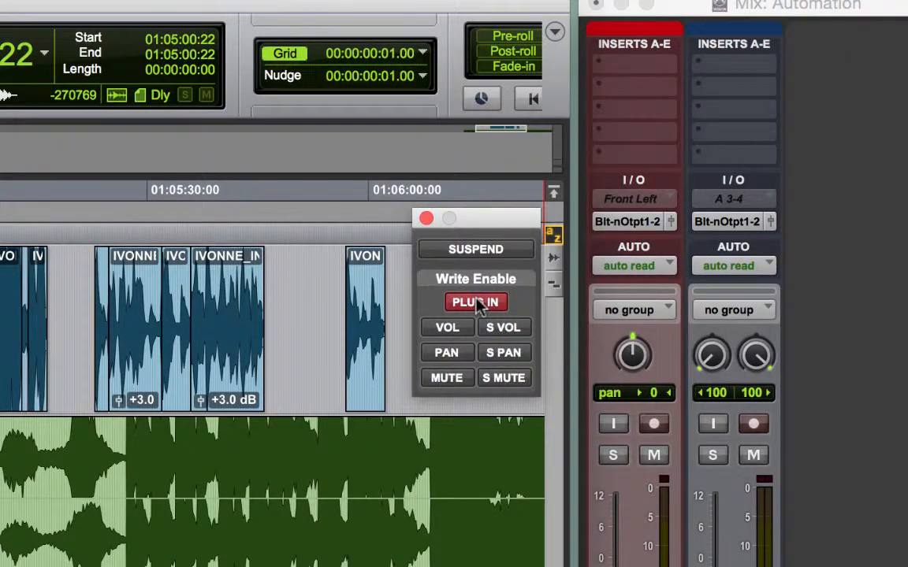
Toggle the write-enable options, leaving plug-in, volume, pan, mute, send volume, send pan and send mute all enabled.
click(476, 303)
click(455, 329)
click(452, 354)
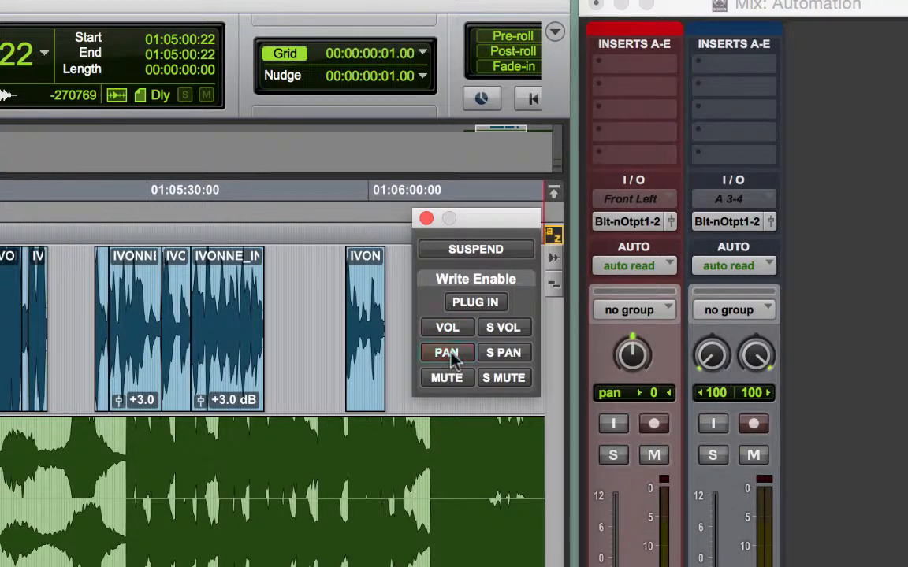
click(453, 381)
click(510, 327)
click(506, 382)
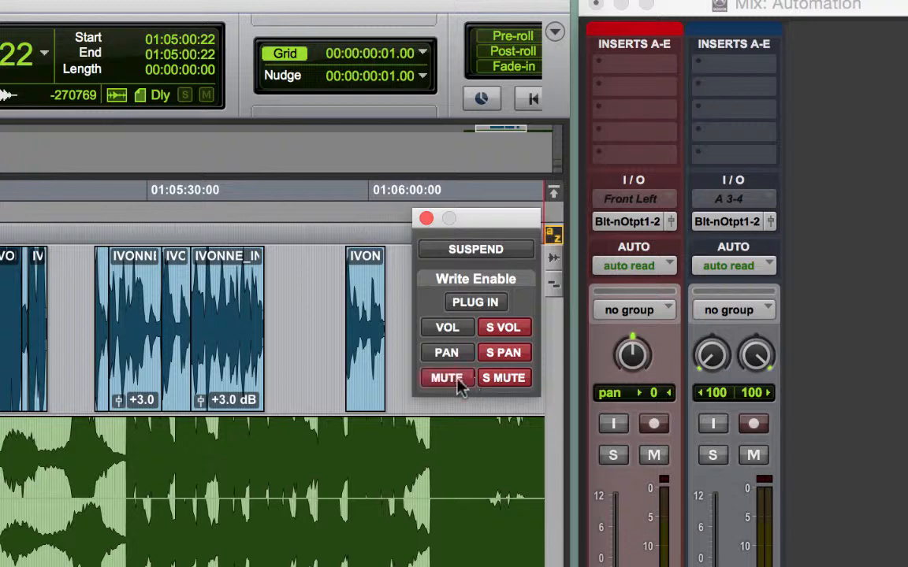
click(455, 355)
click(448, 326)
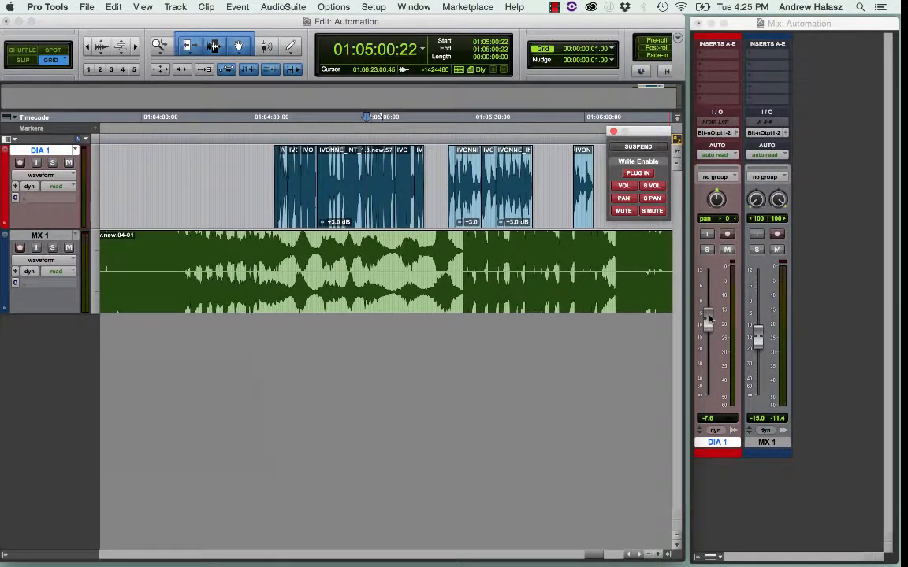
Raise the DIA 1 fader to about -5.4 dB, and suspend and re-enable automation for the session.
drag(709, 318, 709, 314)
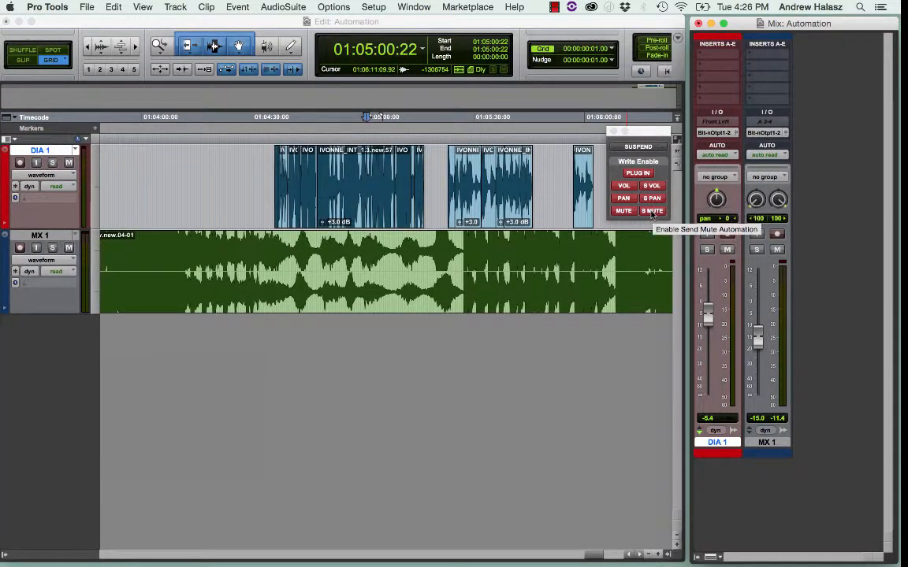
click(637, 147)
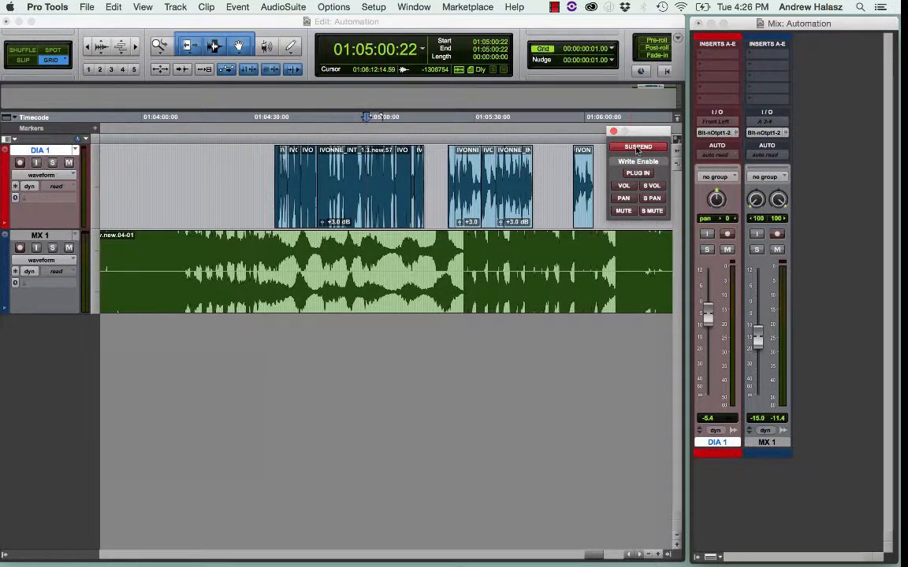
click(636, 147)
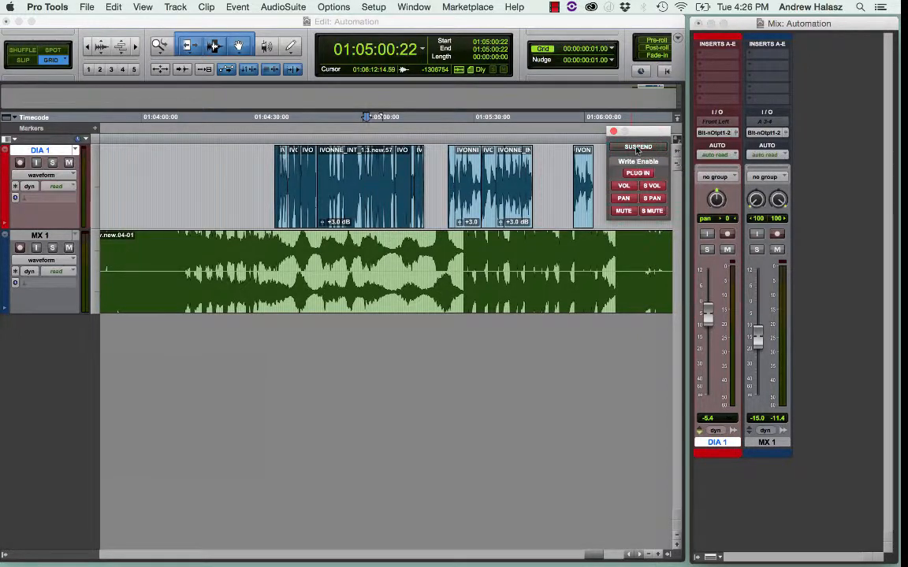
Turn off write-enable for all automation types in the Automation window.
click(623, 185)
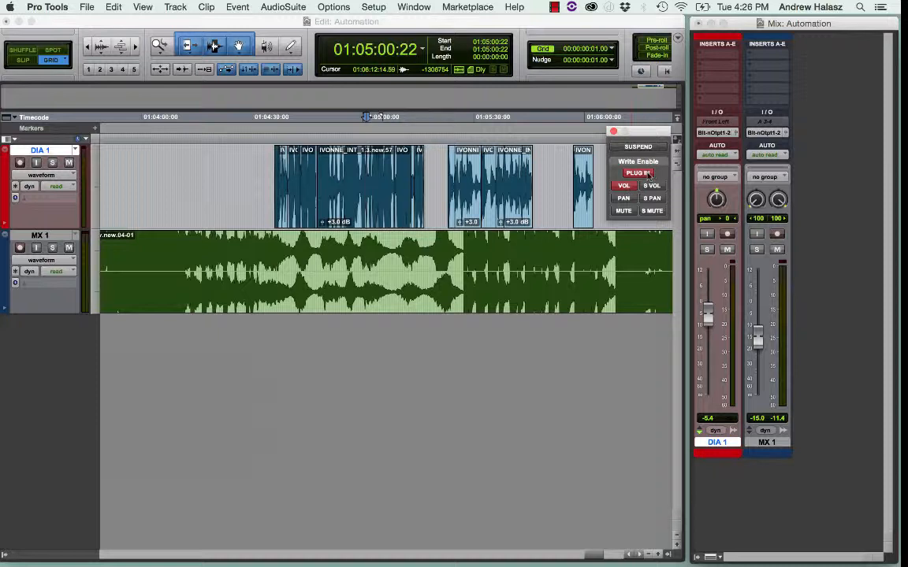
click(623, 186)
click(640, 174)
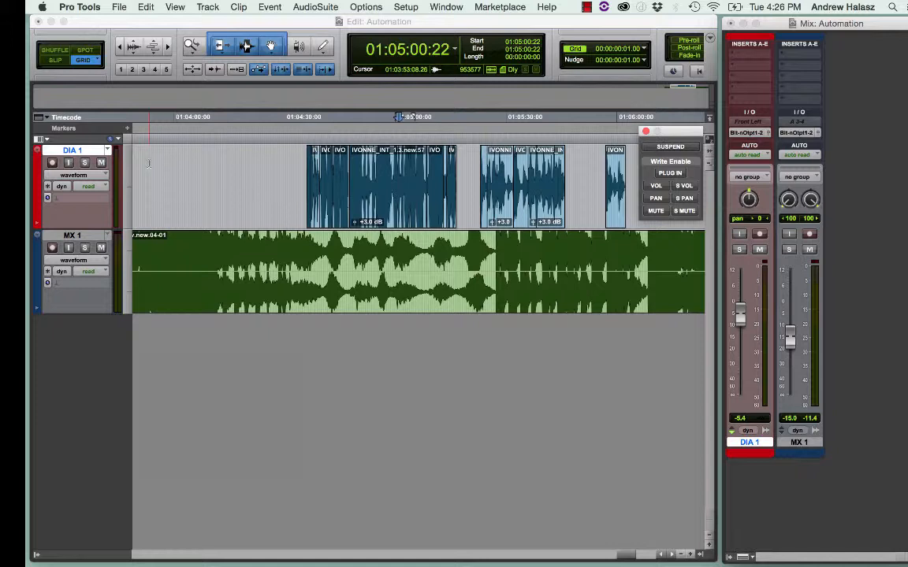
Check the automation modes available for DIA 1 and keep the track on read.
click(96, 189)
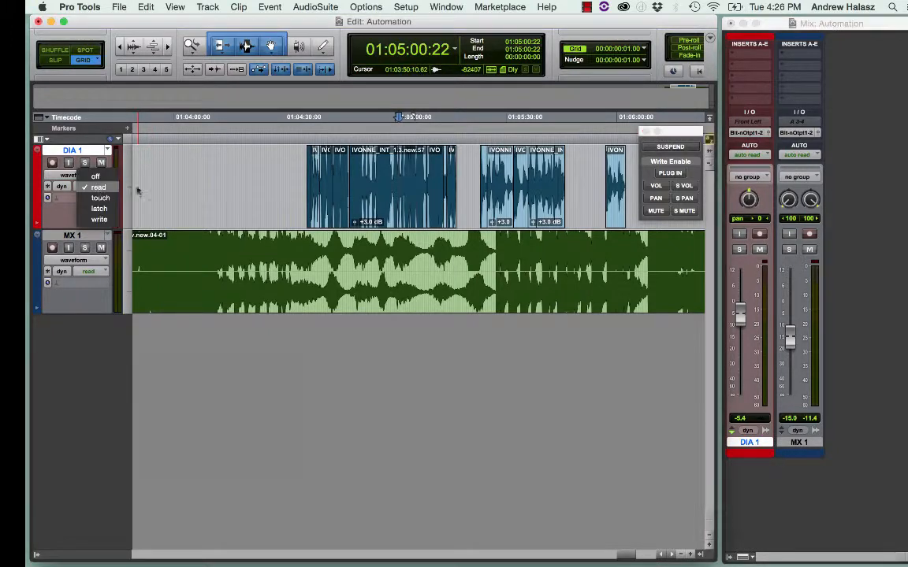
click(101, 186)
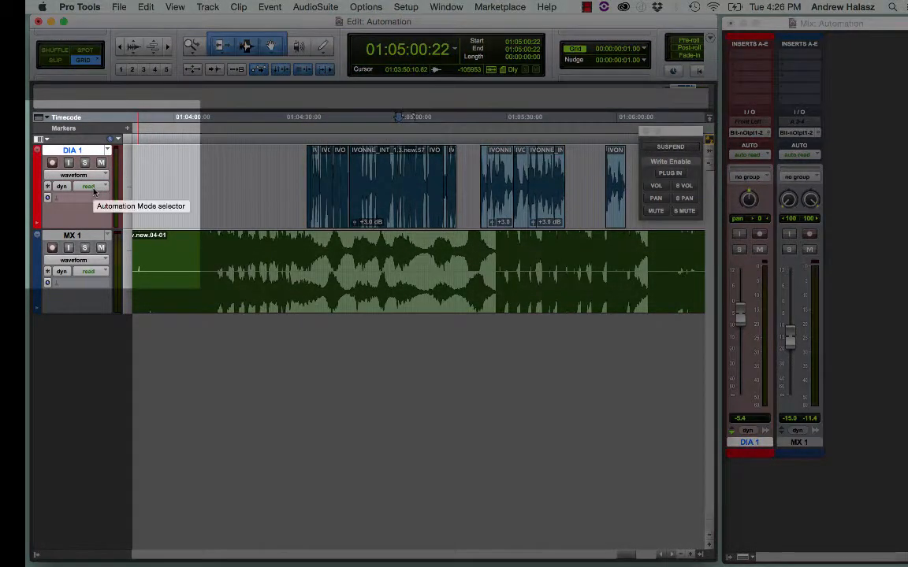
Set DIA 1's automation mode to off and raise its volume fader to about +3.8 dB.
click(94, 192)
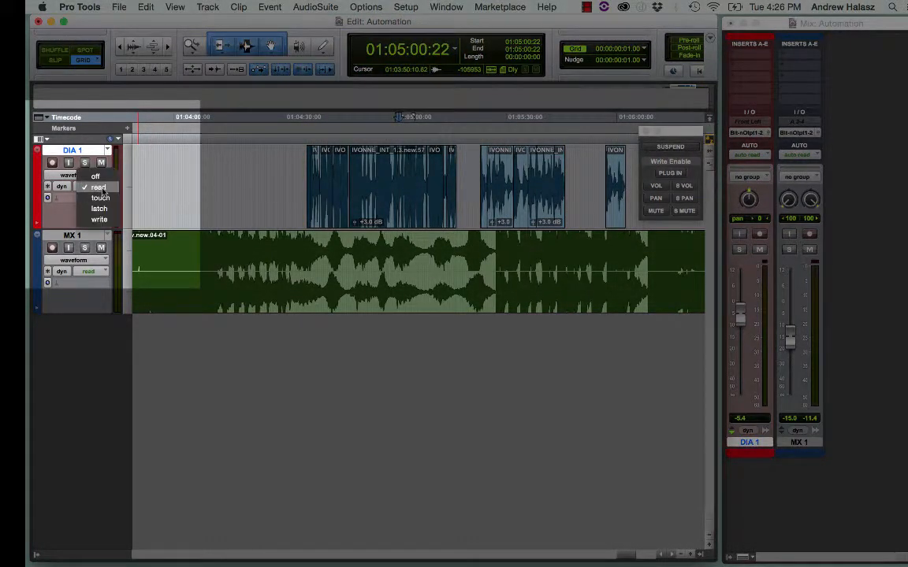
click(94, 186)
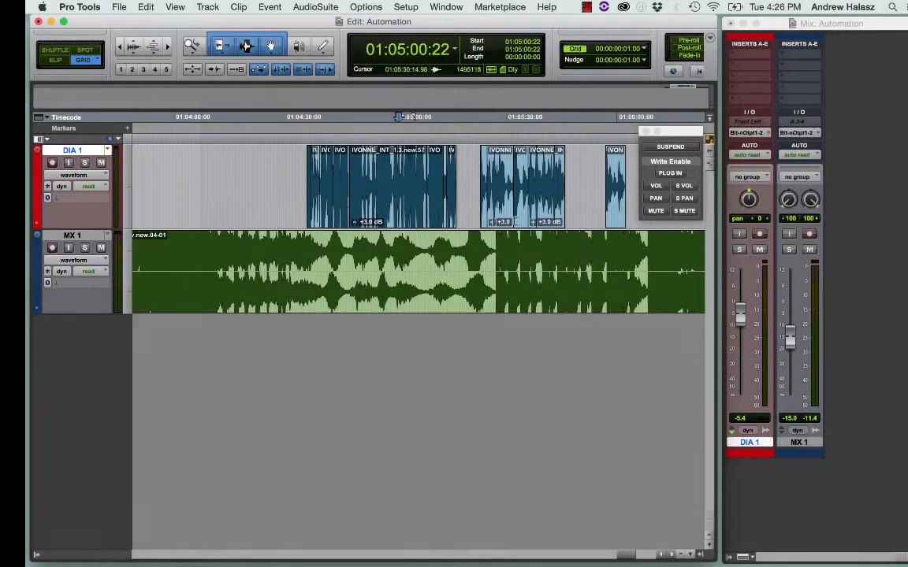
click(752, 155)
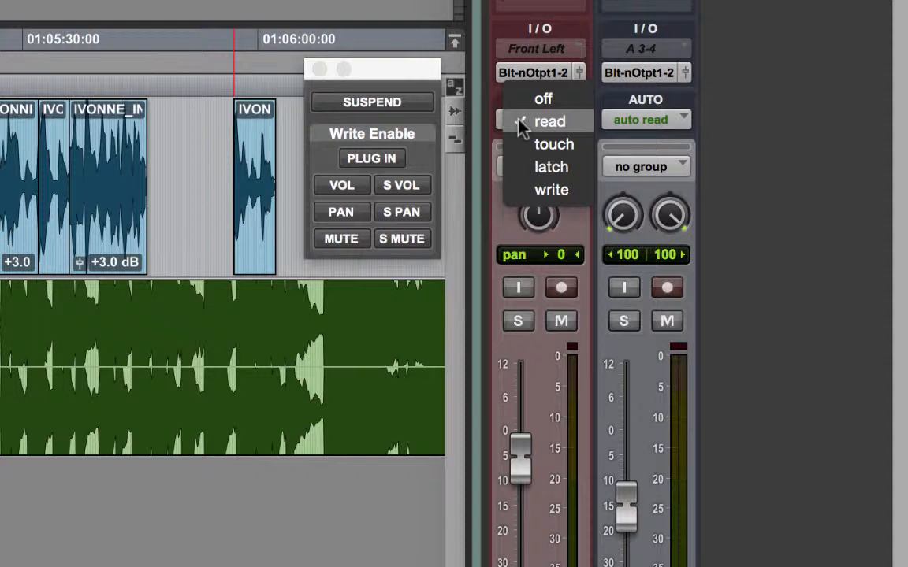
click(560, 98)
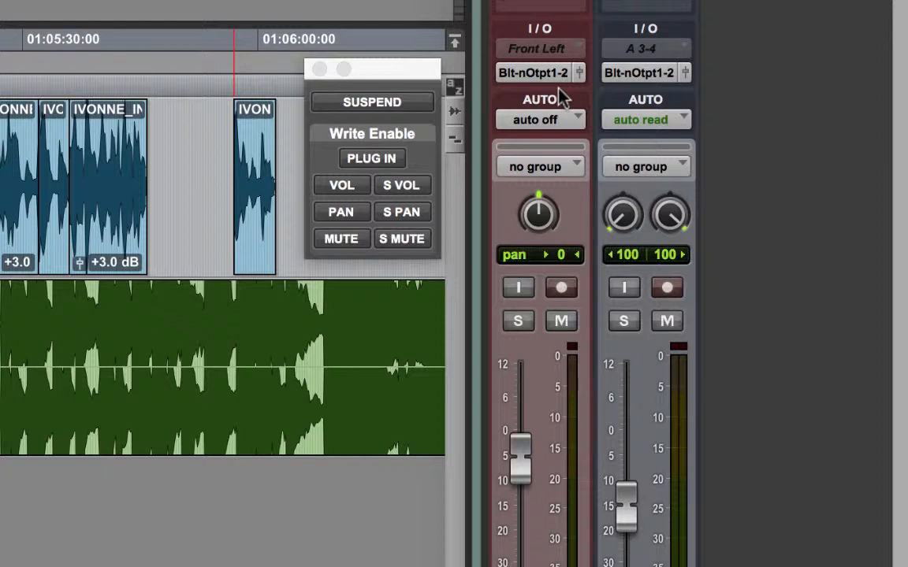
drag(520, 457, 521, 416)
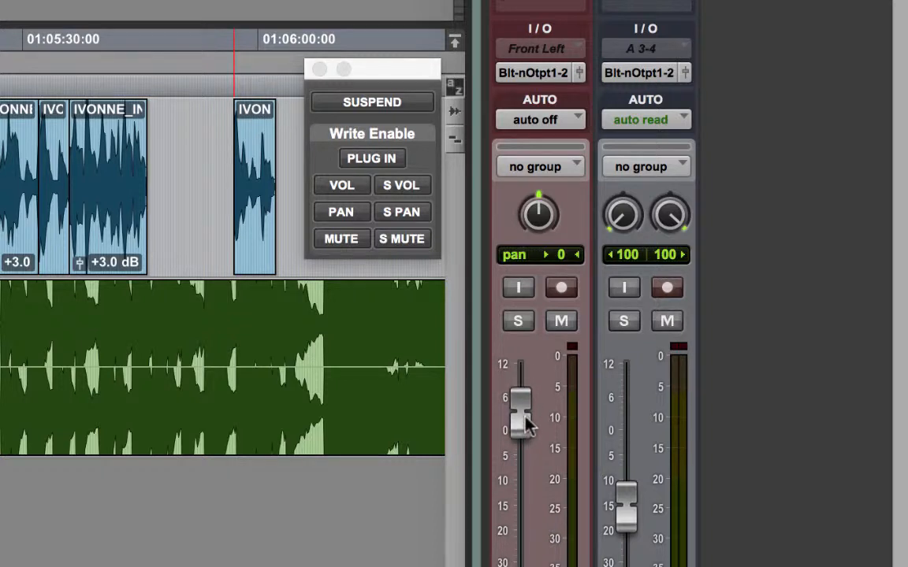
Return DIA 1 to read mode and try to override its volume fader while playing from about 01:04:51.
click(535, 118)
key(Escape)
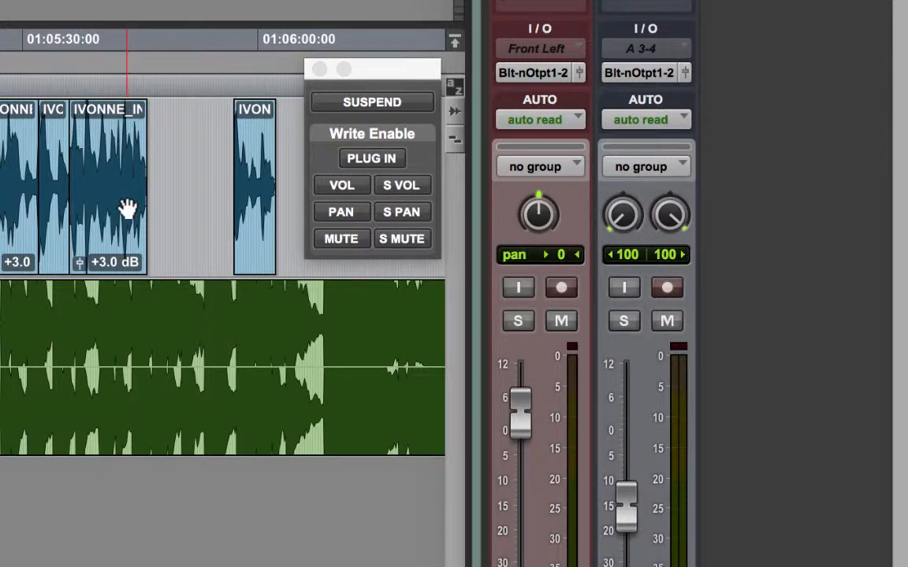
mouse_move(520, 410)
mouse_down()
mouse_move(520, 401)
mouse_move(542, 518)
mouse_move(535, 408)
mouse_up()
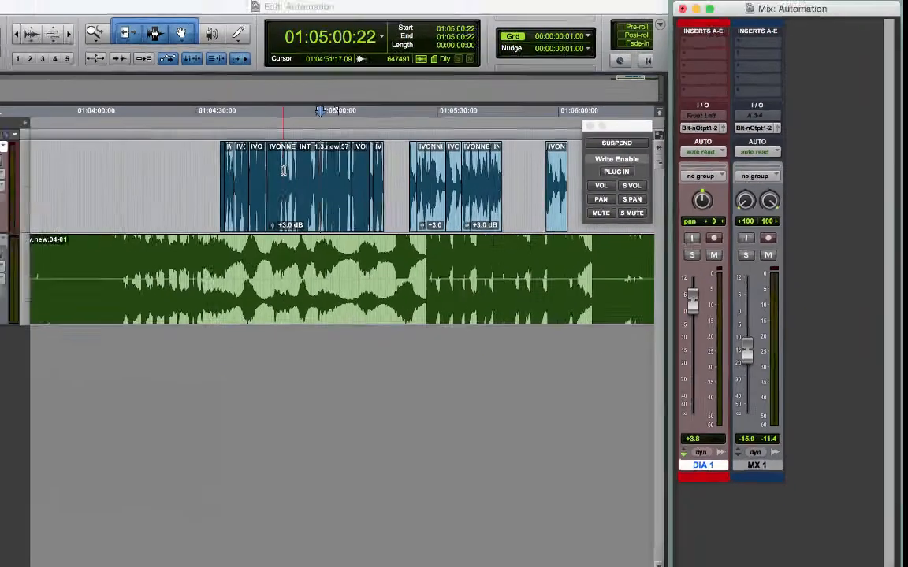
click(283, 171)
key(space)
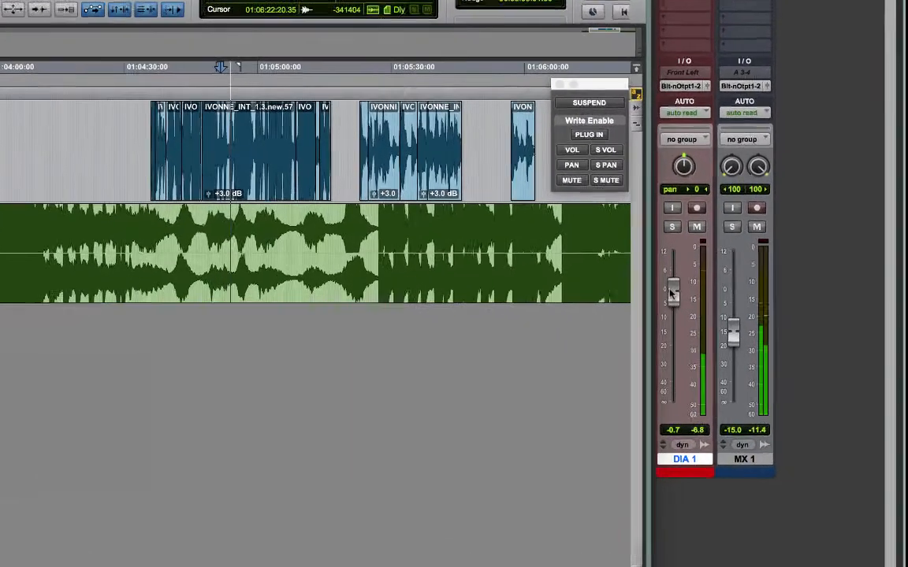
drag(707, 302, 706, 377)
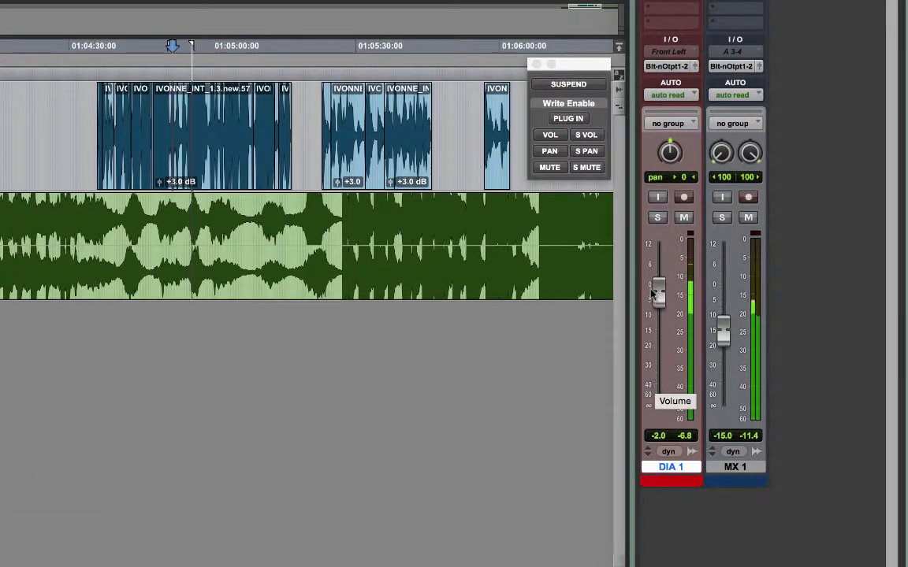
drag(655, 293, 654, 368)
key(space)
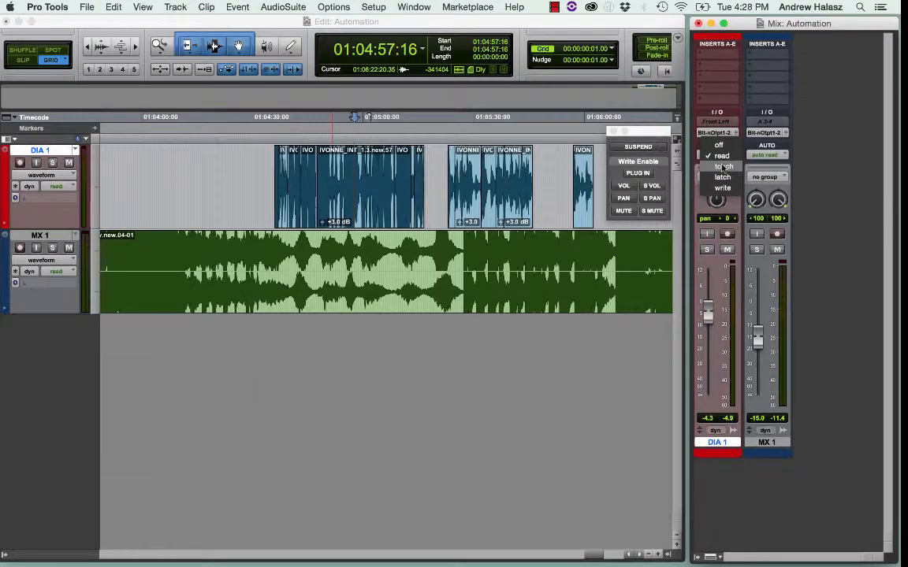
Set DIA 1's automation mode to touch and switch its track view to volume.
click(666, 95)
click(677, 112)
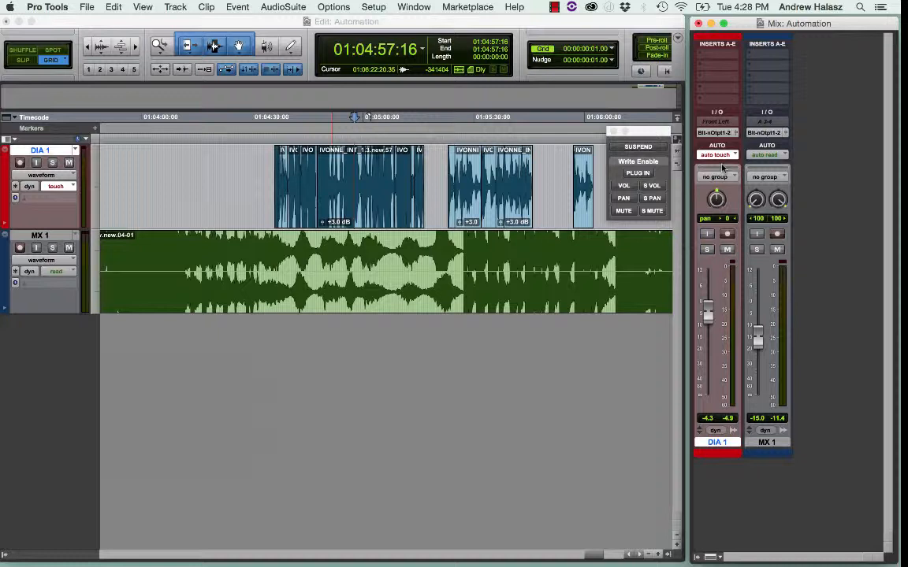
click(347, 181)
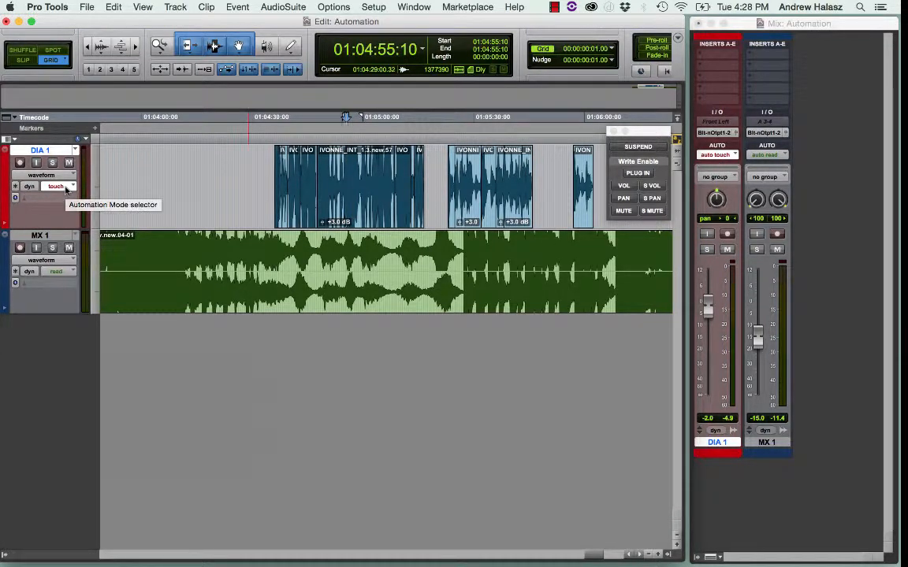
click(66, 189)
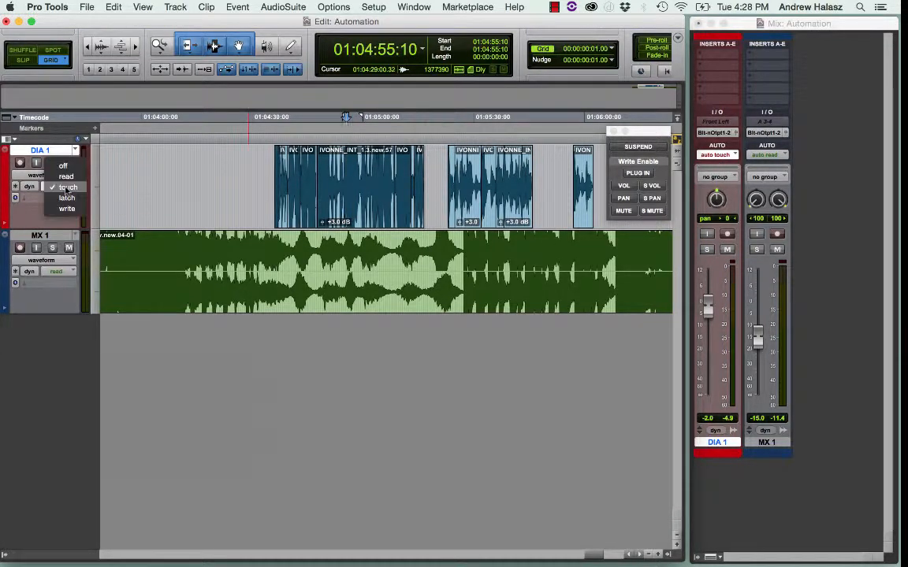
click(106, 190)
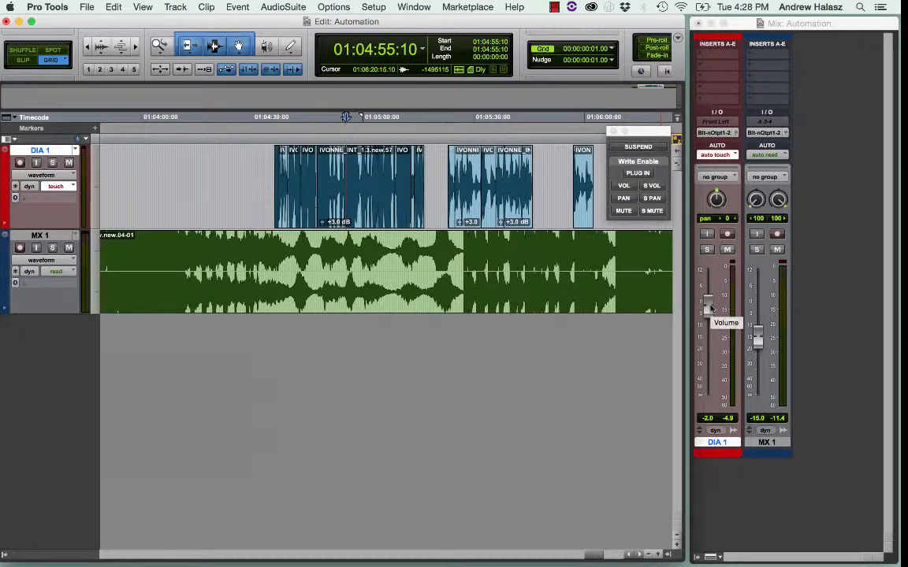
click(58, 176)
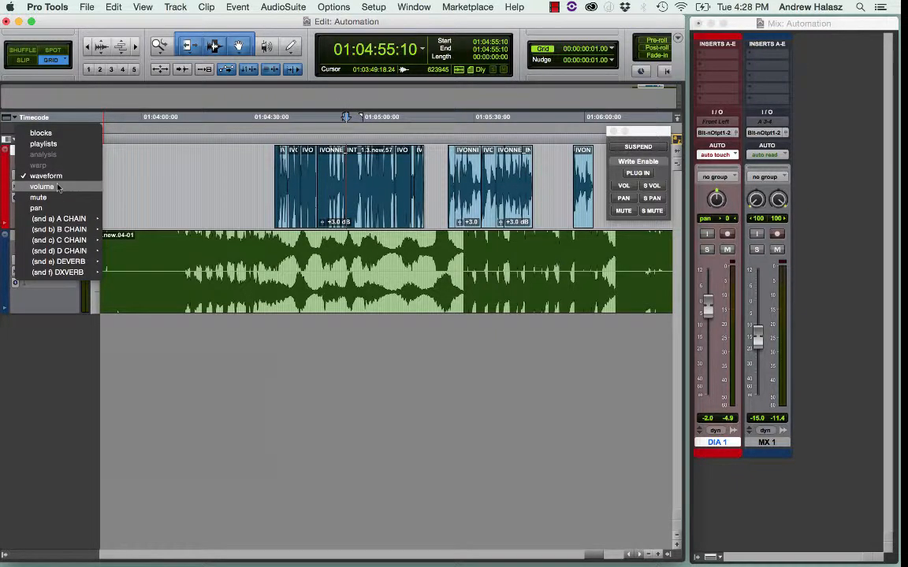
click(57, 187)
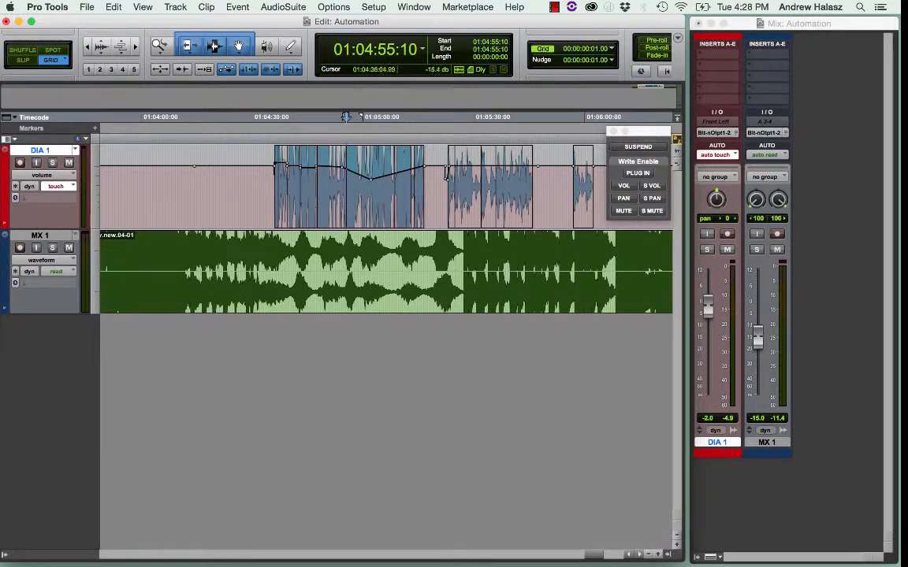
Play from 01:04:35:12 and pull the DIA 1 fader down to about -21 dB with volume write-enable off.
click(273, 191)
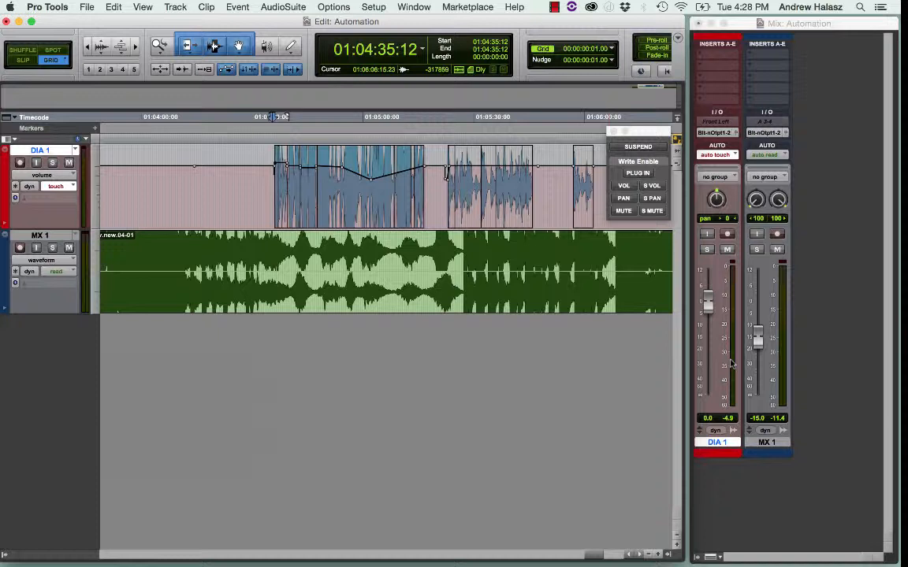
key(space)
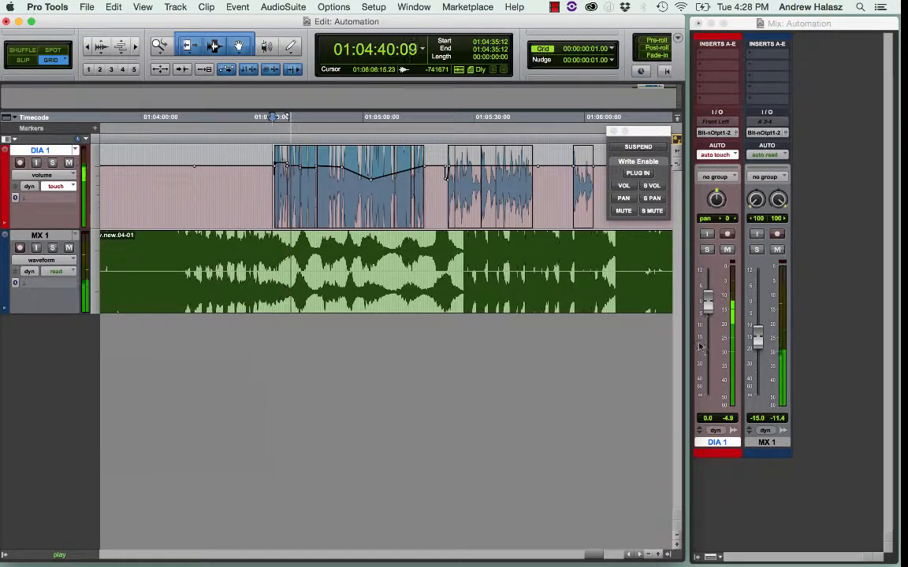
drag(708, 305, 708, 354)
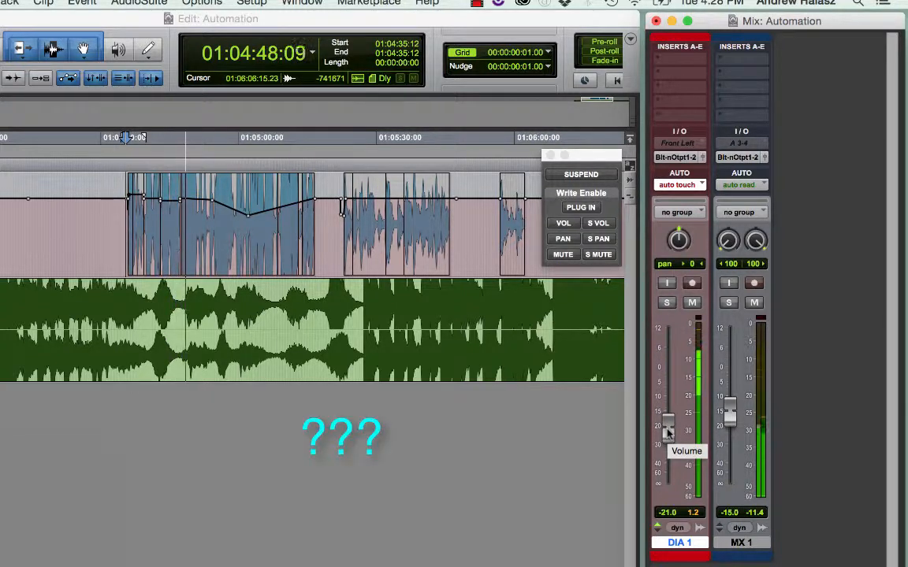
key(space)
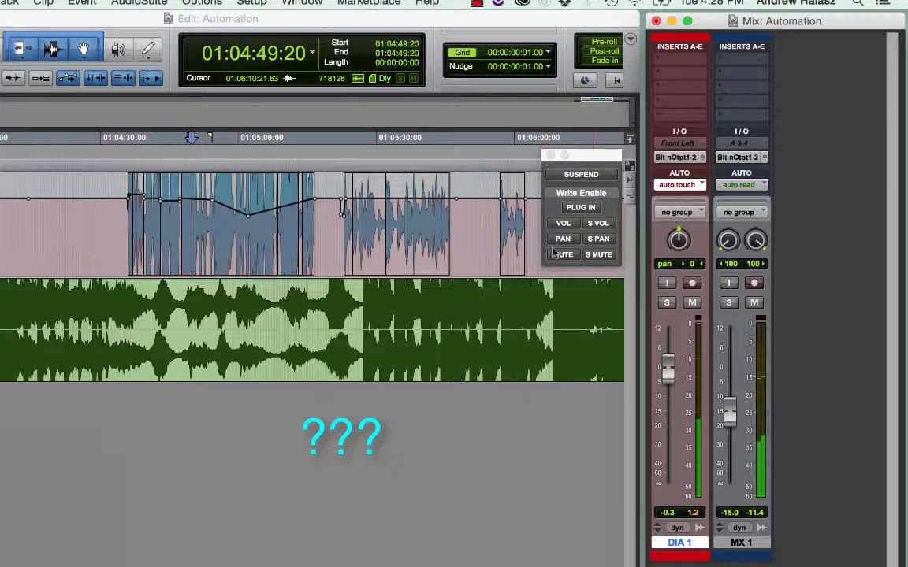
Write-enable volume and record fader moves on DIA 1 in touch mode from 01:04:36:04 to about 01:05:08.
click(564, 223)
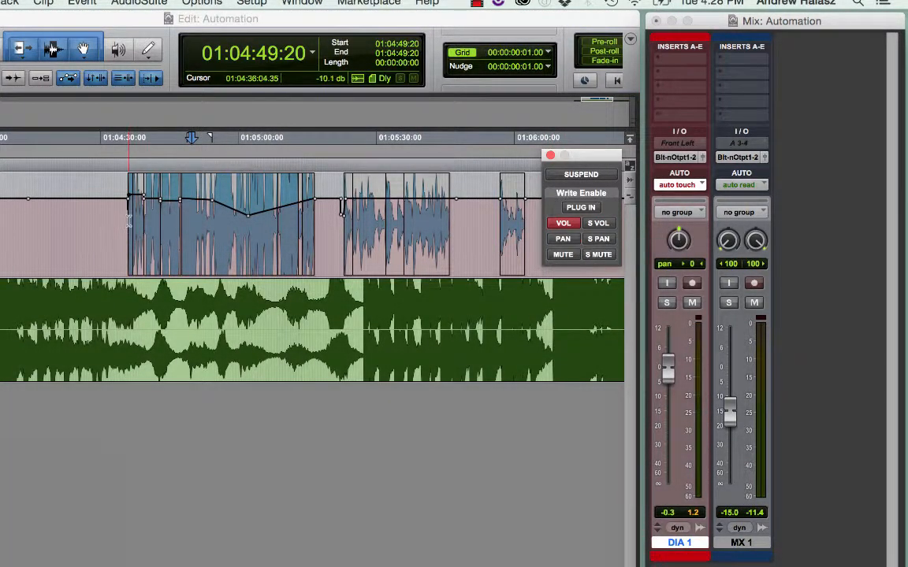
click(129, 220)
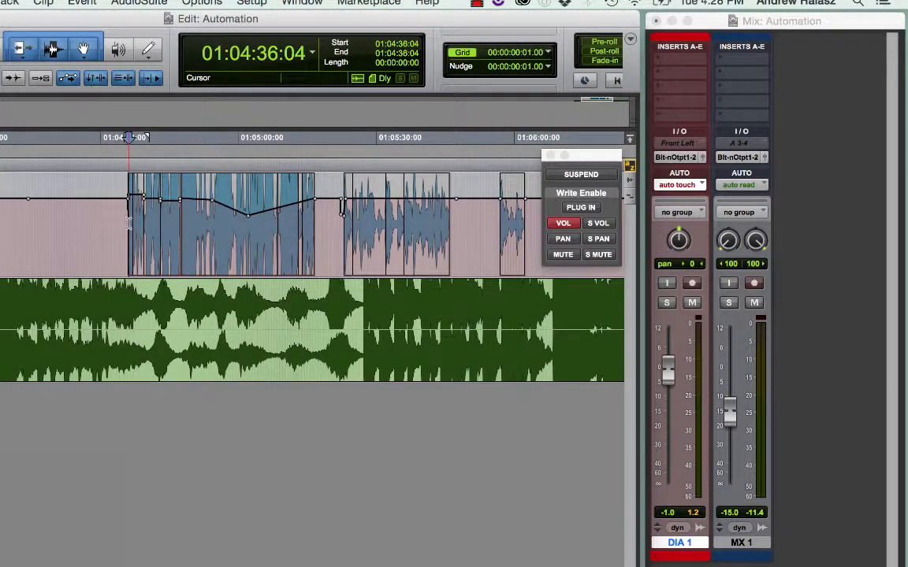
key(space)
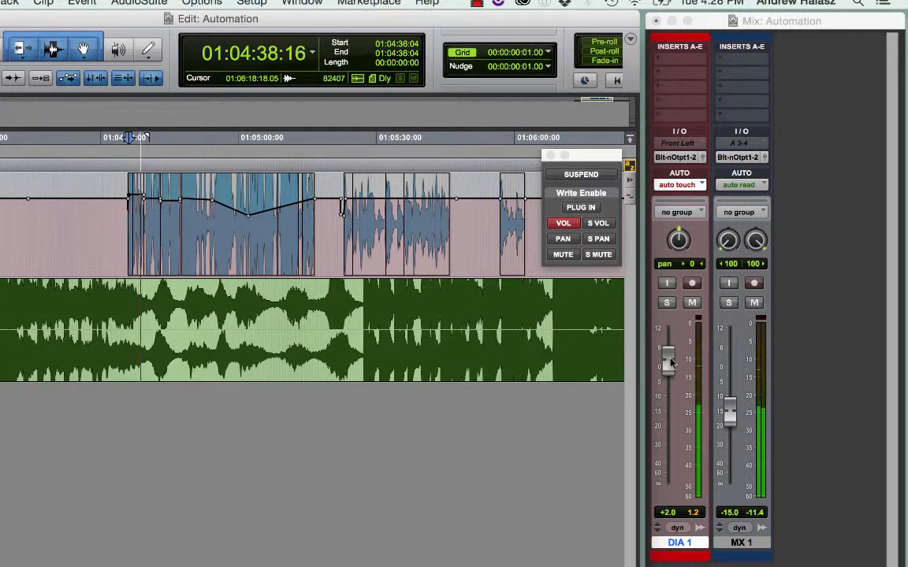
drag(670, 362, 660, 513)
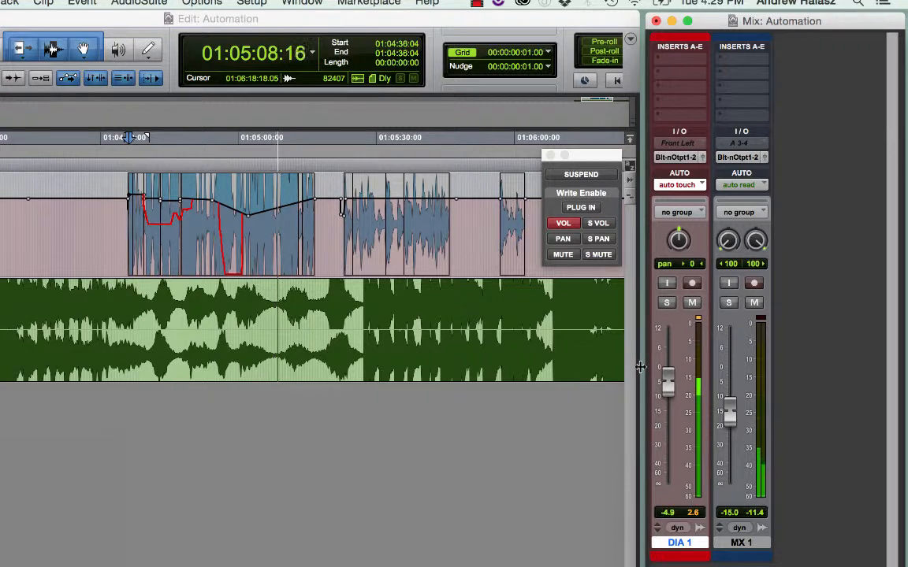
key(space)
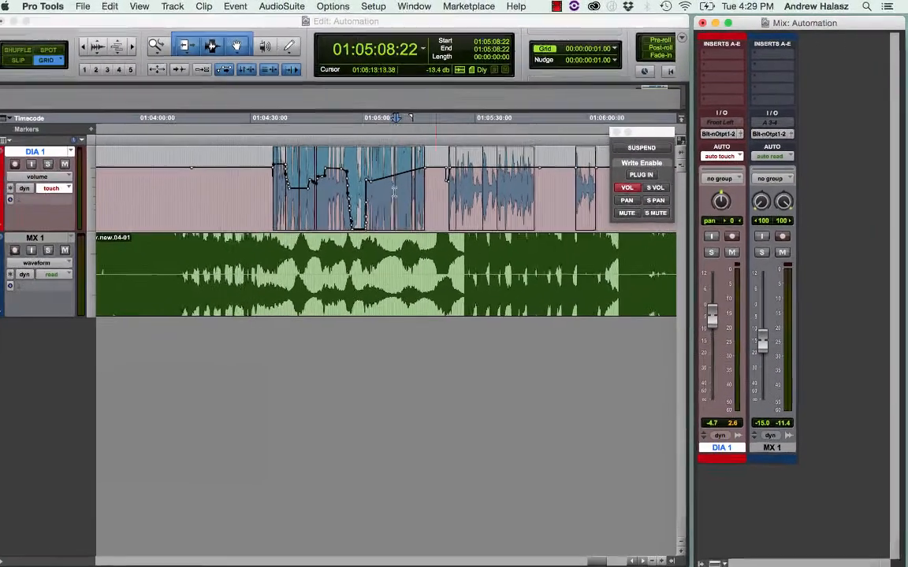
Show pan automation on DIA 1 and play from 01:04:44:05 while panning to about 92 left with pan write-enable off.
click(319, 190)
click(49, 175)
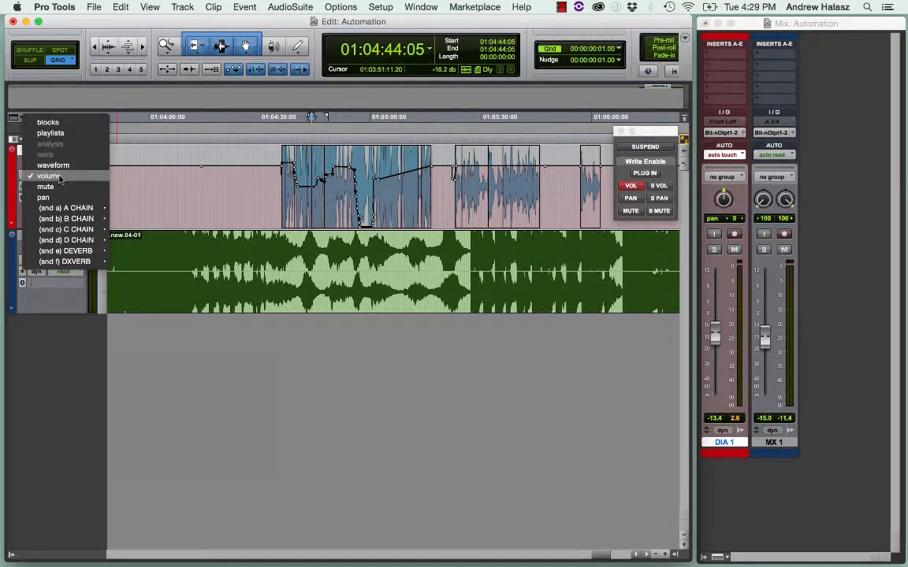
click(47, 197)
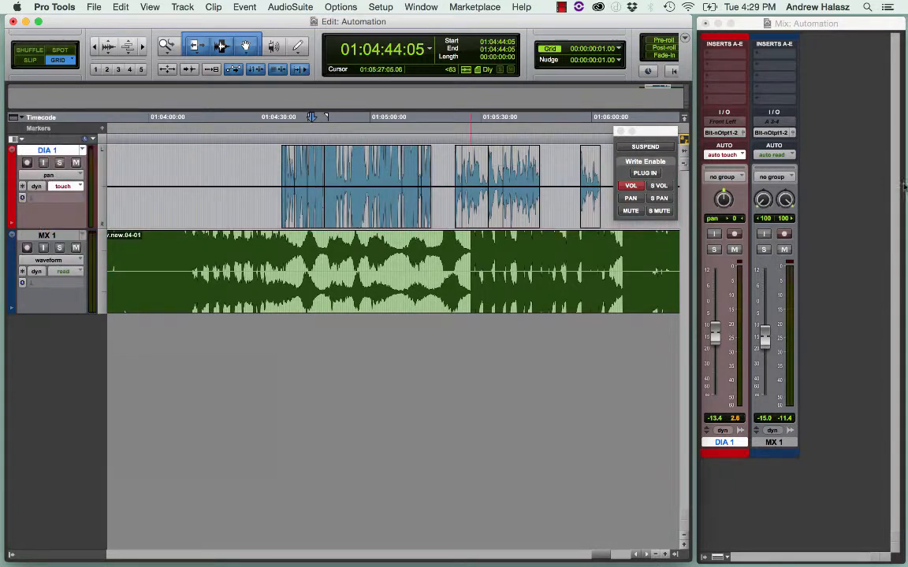
key(space)
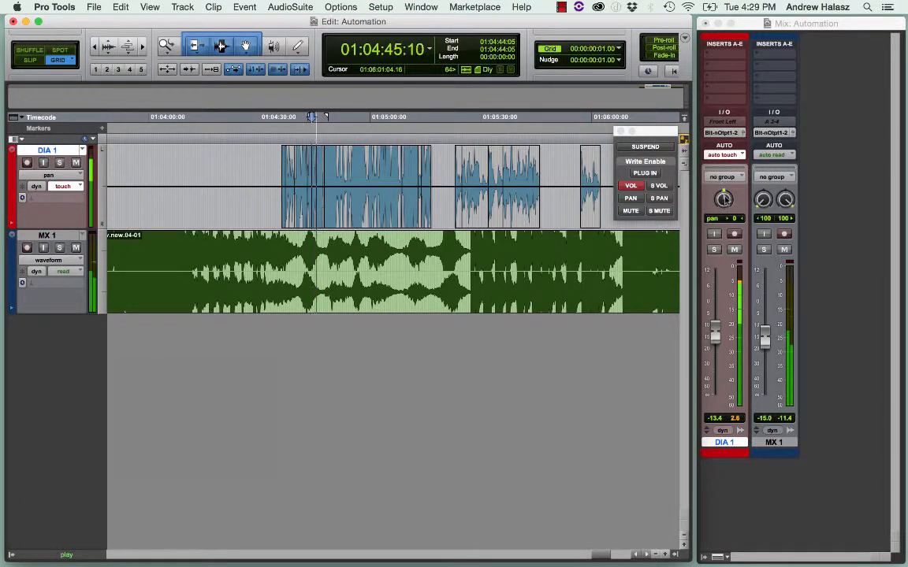
click(723, 200)
drag(723, 200, 705, 236)
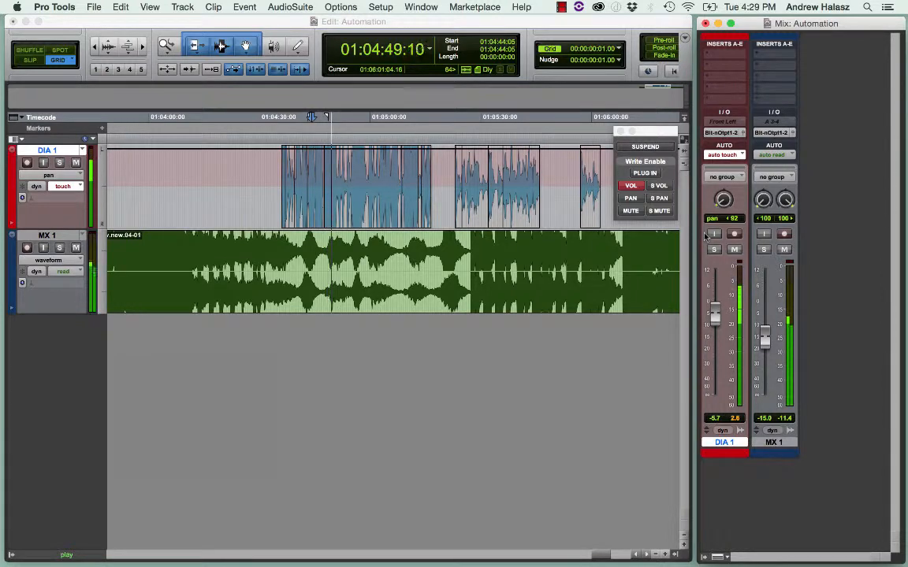
key(space)
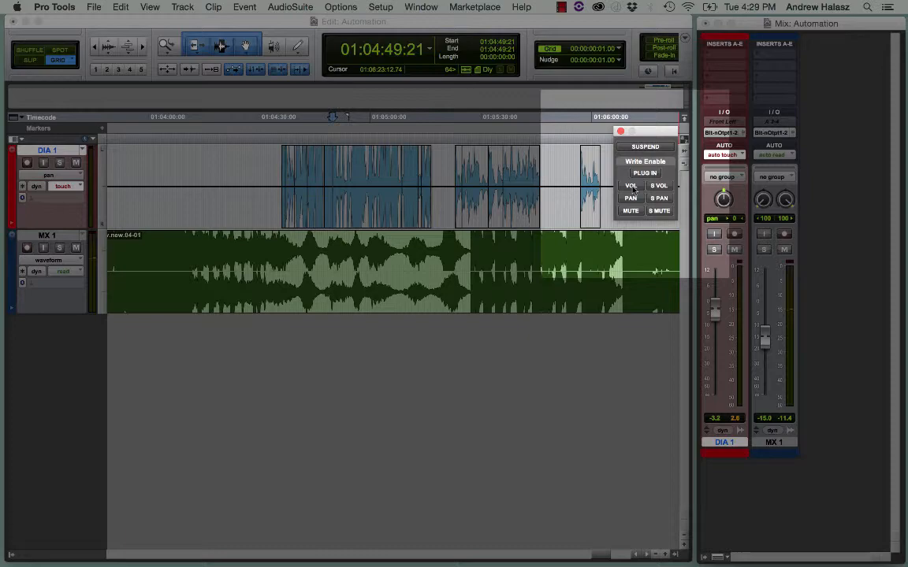
Switch write-enable from volume to pan, record a DIA 1 pan move to about 73 left from 01:04:41:07, and undo it.
click(631, 186)
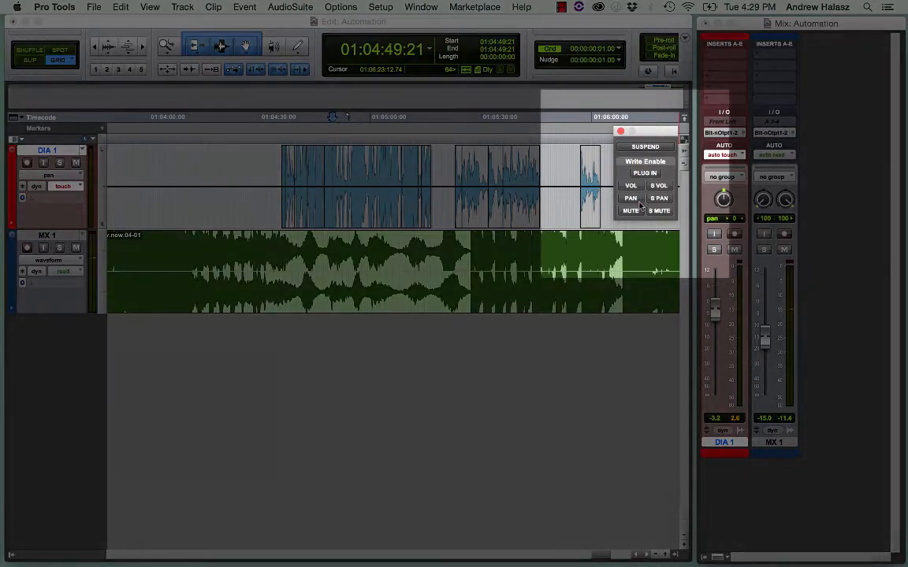
click(300, 179)
key(space)
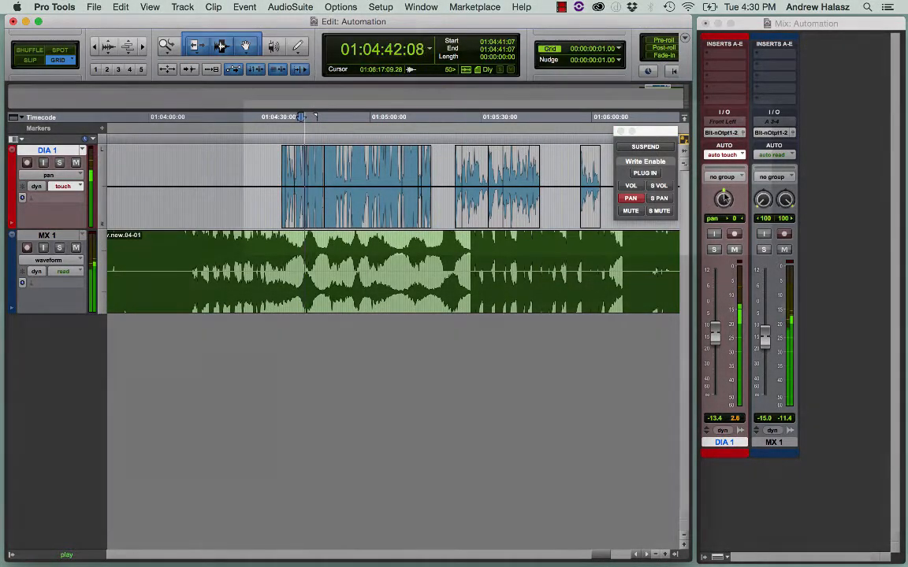
drag(724, 200, 708, 225)
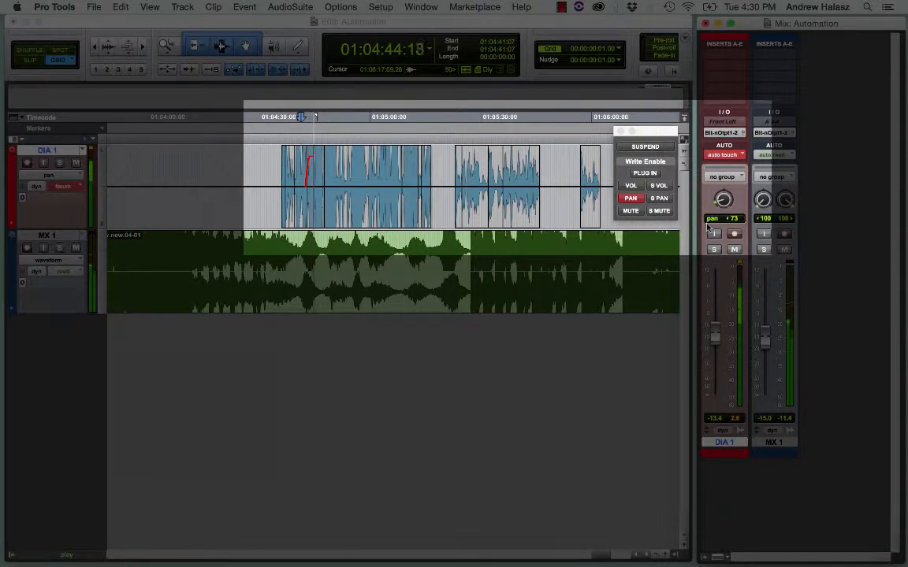
drag(707, 225, 706, 225)
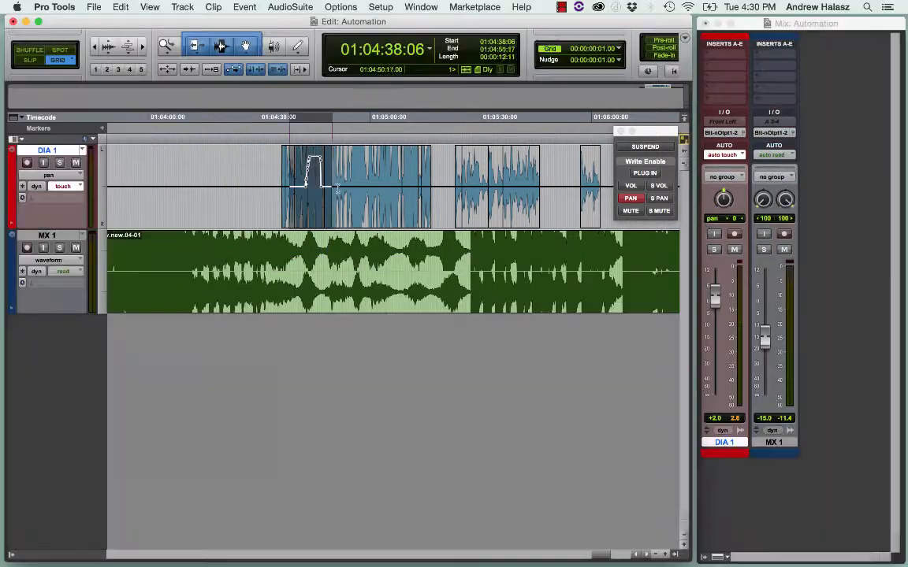
key(super+z)
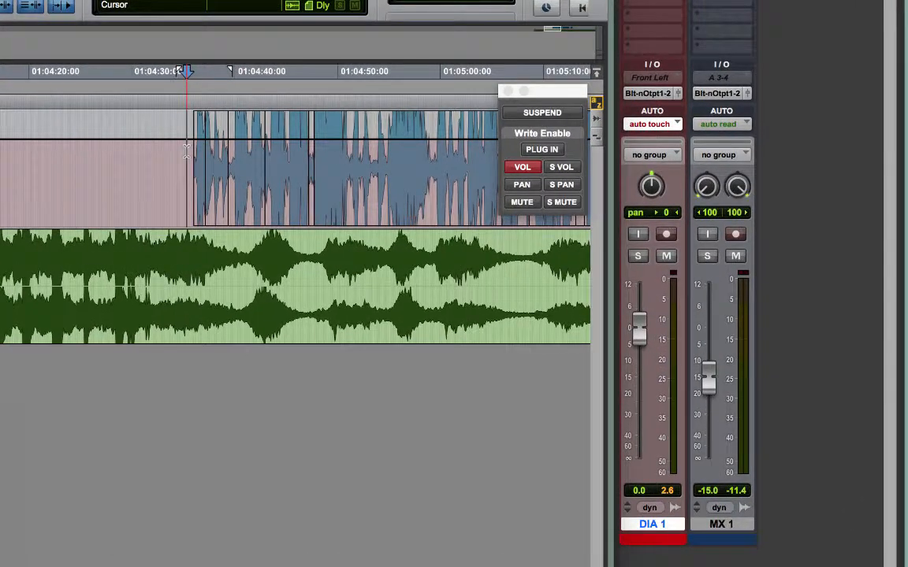
Record fader raises and dips on DIA 1 in touch mode with volume write-enabled, playing from about 01:04:35 to 01:04:58.
key(space)
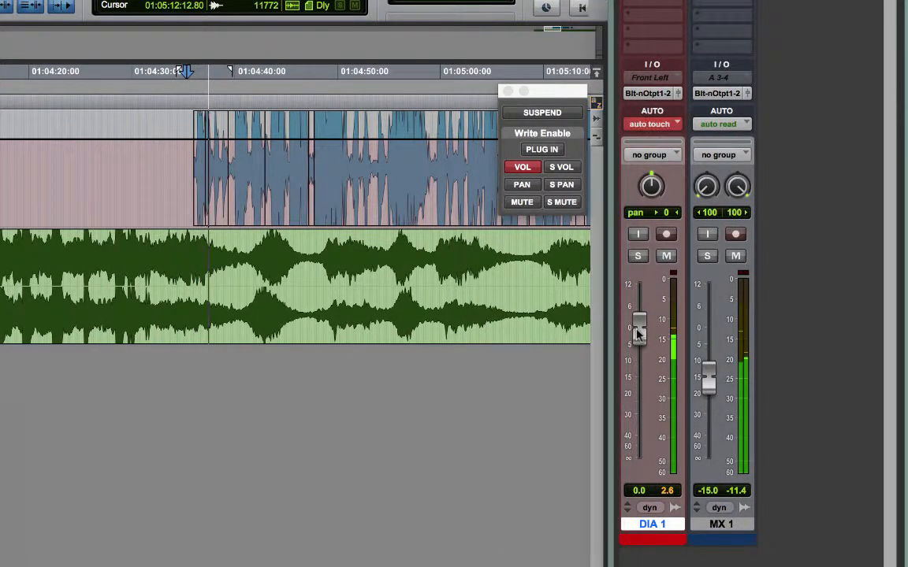
mouse_move(638, 332)
mouse_down()
mouse_move(639, 309)
mouse_move(638, 336)
mouse_up()
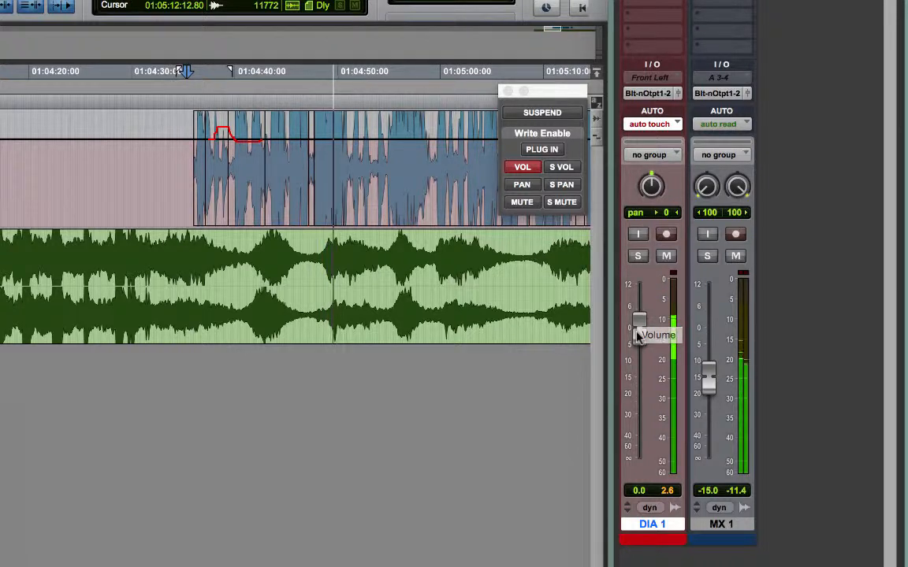
drag(639, 336, 639, 327)
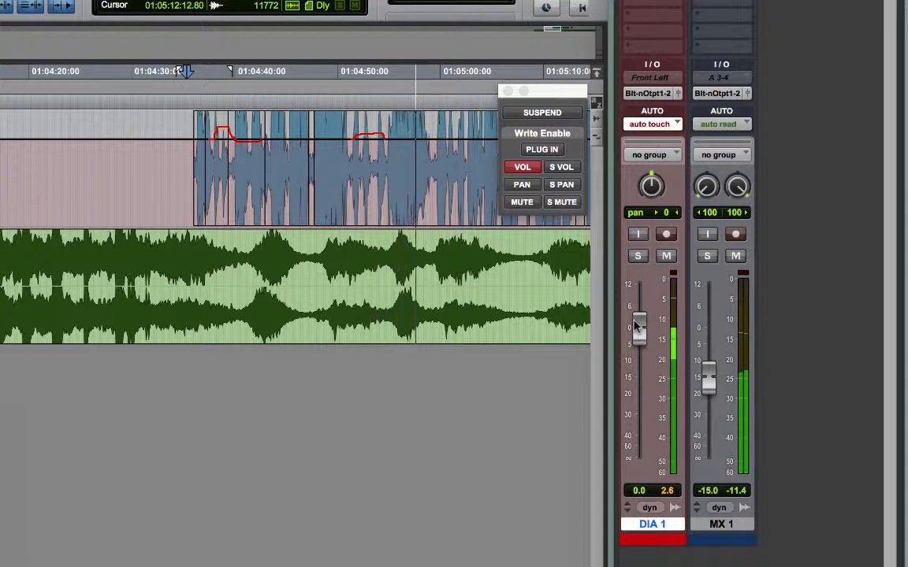
key(space)
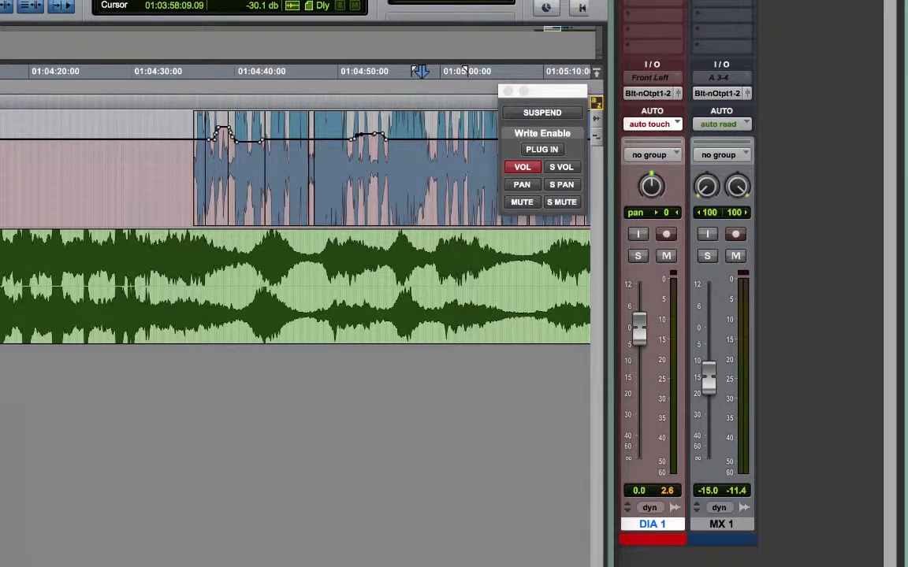
Switch DIA 1 to latch mode and play from about 01:04:36 to 01:04:59, pulling the fader down to -13.4 dB and releasing it.
click(202, 171)
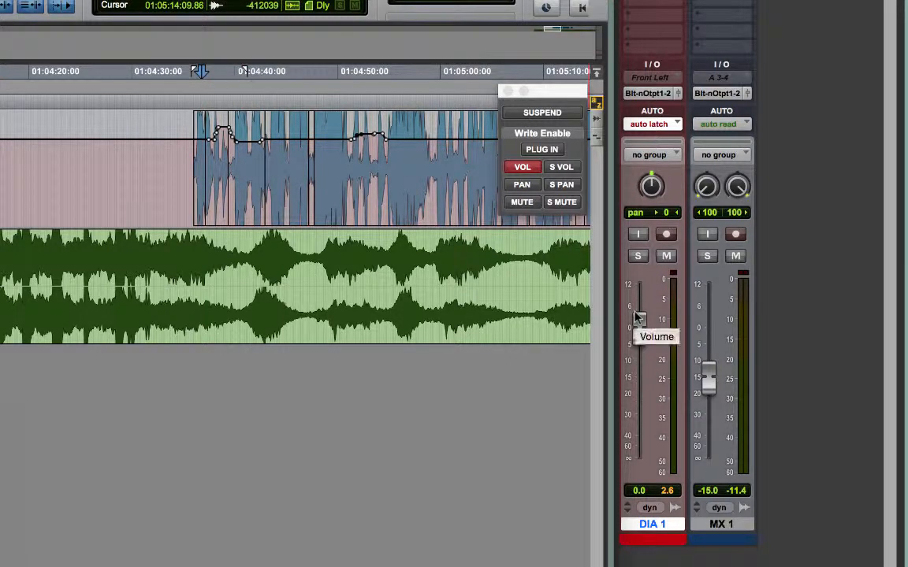
key(space)
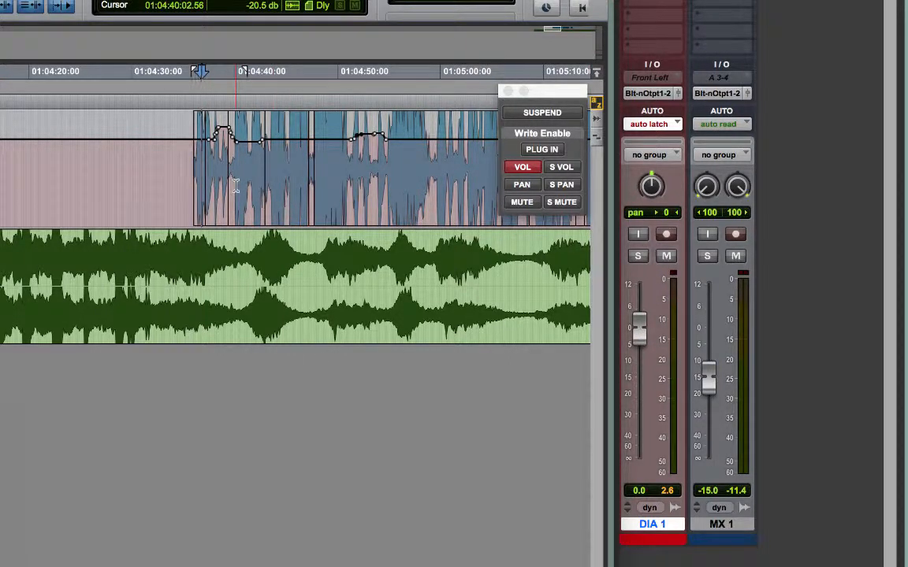
click(198, 164)
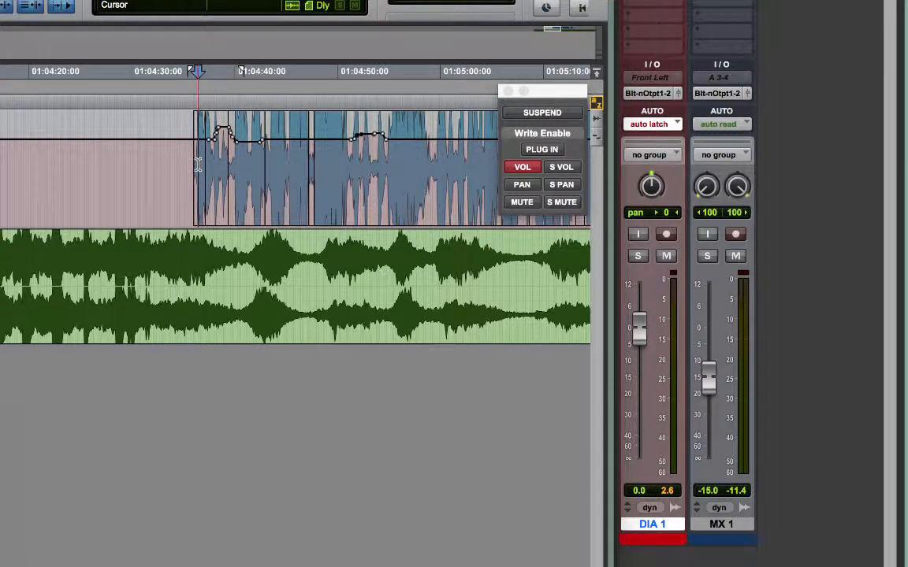
key(space)
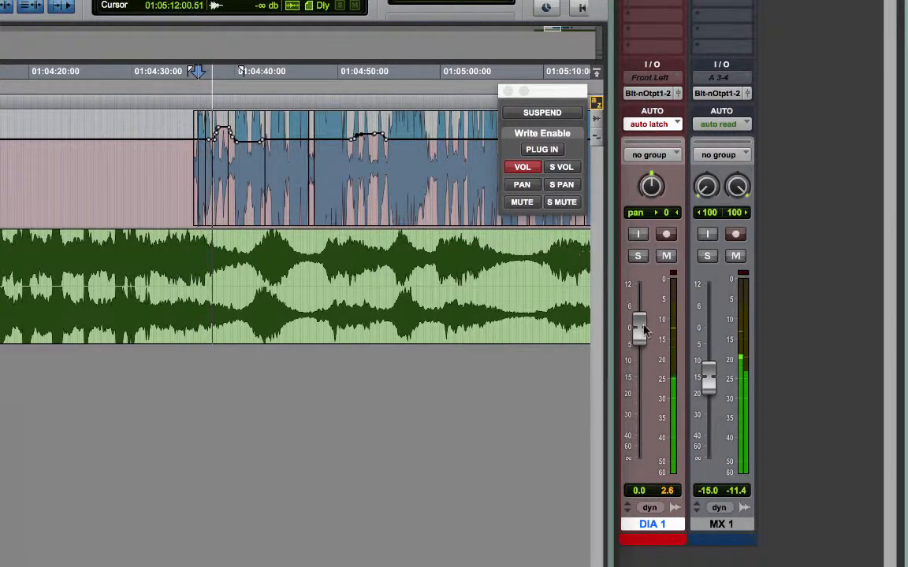
drag(644, 336, 637, 378)
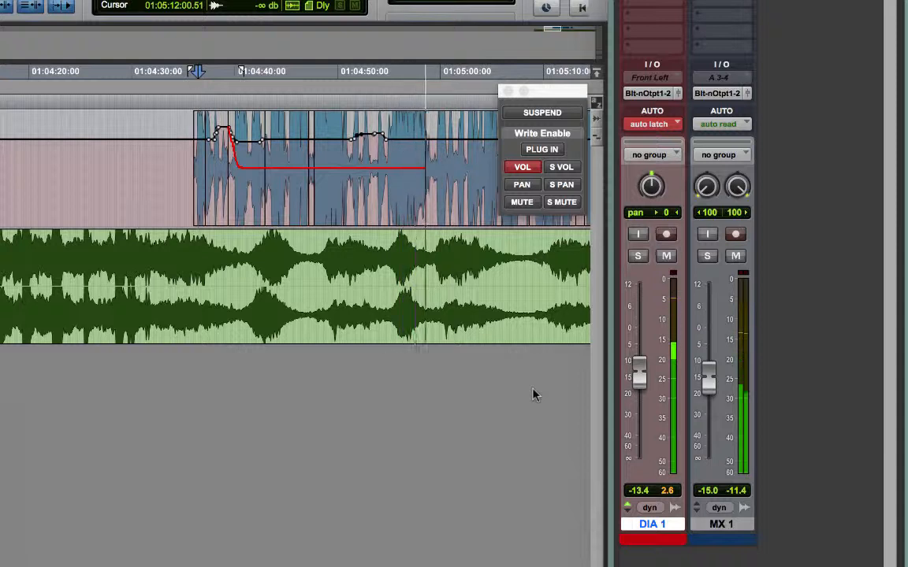
key(space)
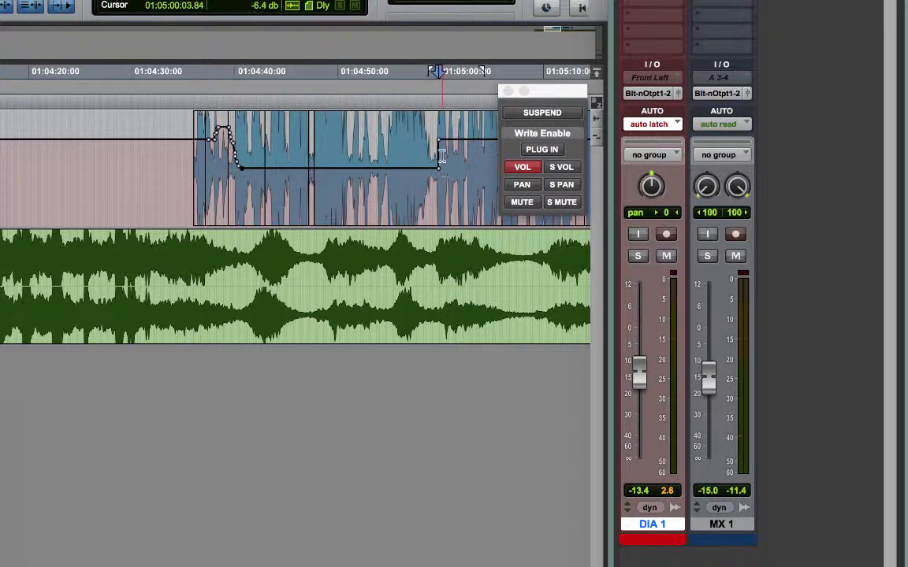
Set DIA 1 to write mode and overwrite its volume automation at 0.0 dB from about 01:04:35 to 01:04:47.
key(space)
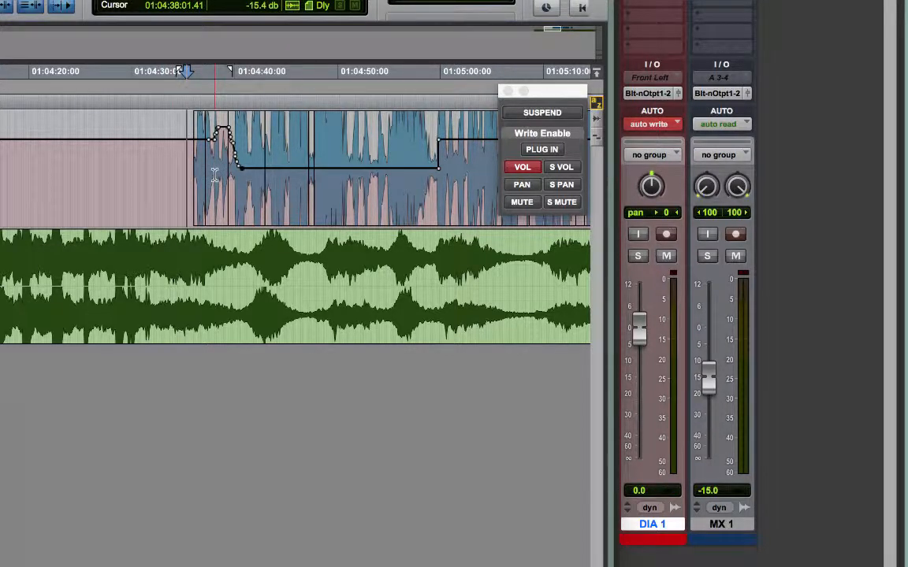
key(space)
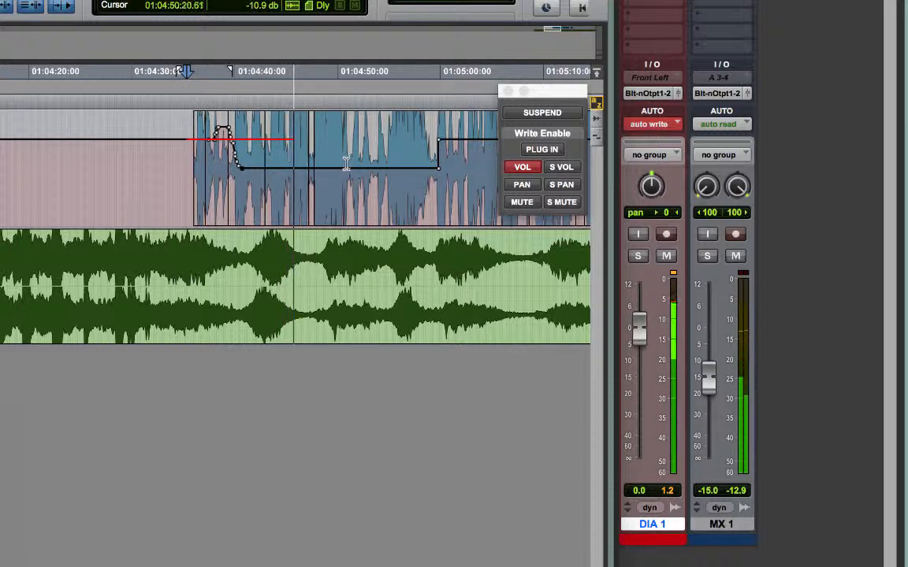
key(space)
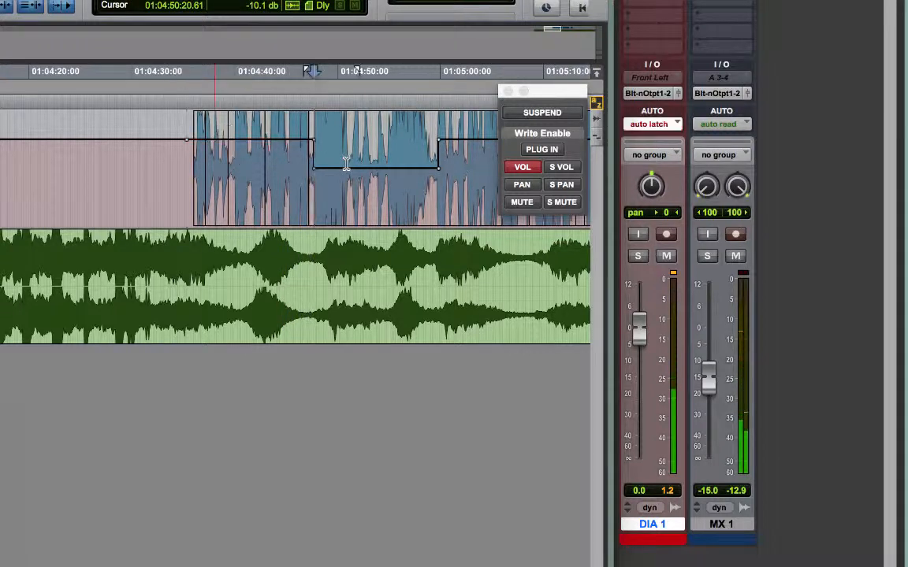